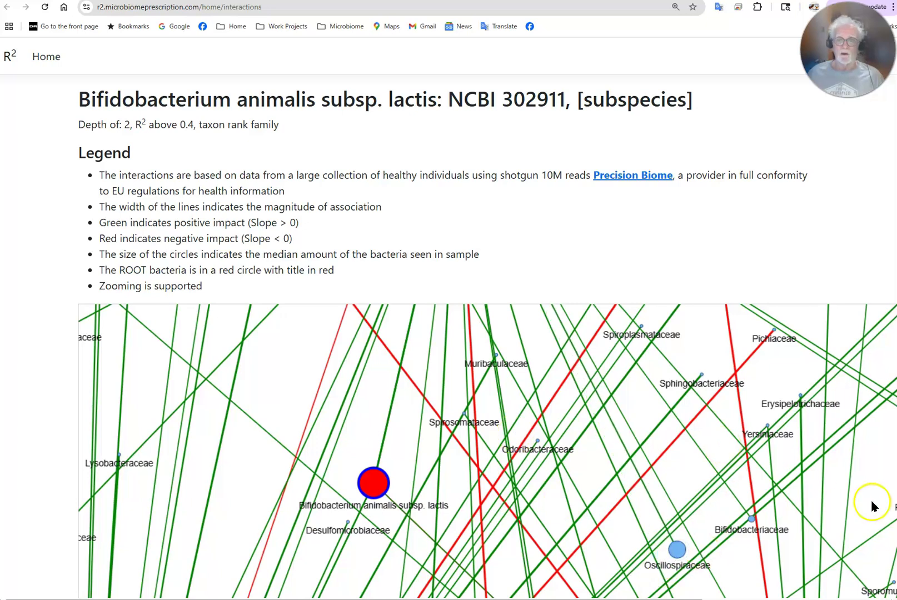
Move the Bifidobacteriaceae node closer to Oscillospiraceae and examine the network around Bifidobacterium animalis subsp. lactis.
drag(751, 521, 716, 511)
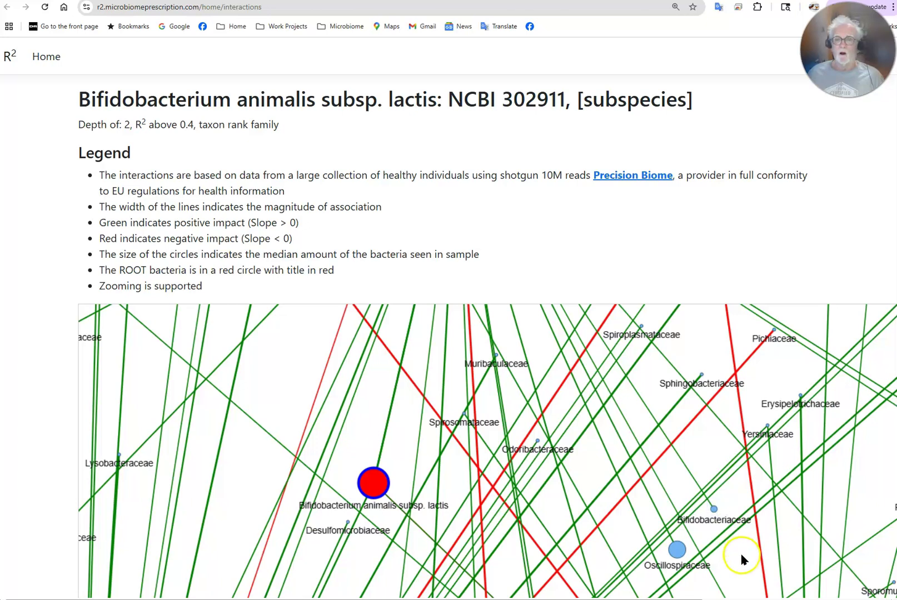
drag(556, 544, 767, 427)
drag(444, 412, 357, 551)
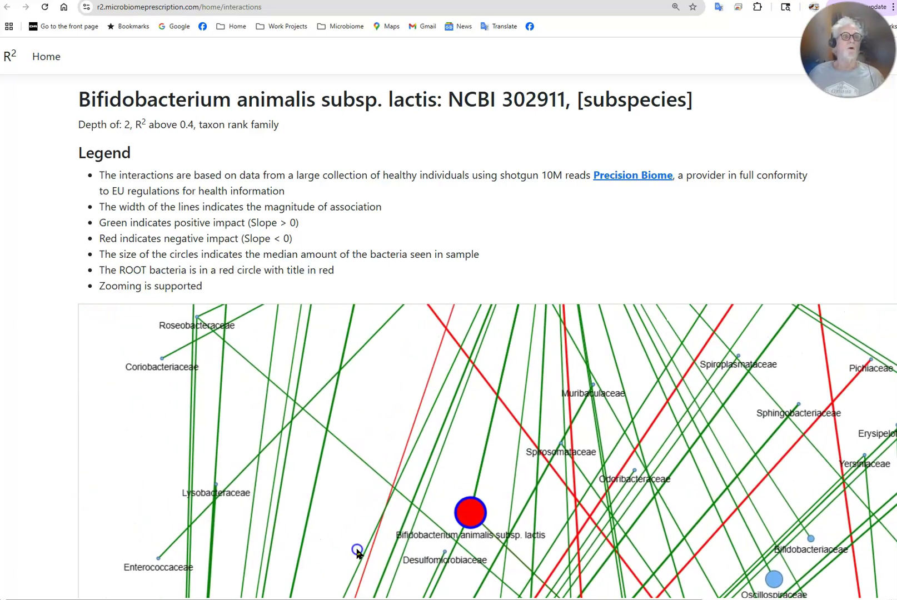
drag(376, 494, 397, 586)
click(345, 496)
drag(344, 496, 280, 384)
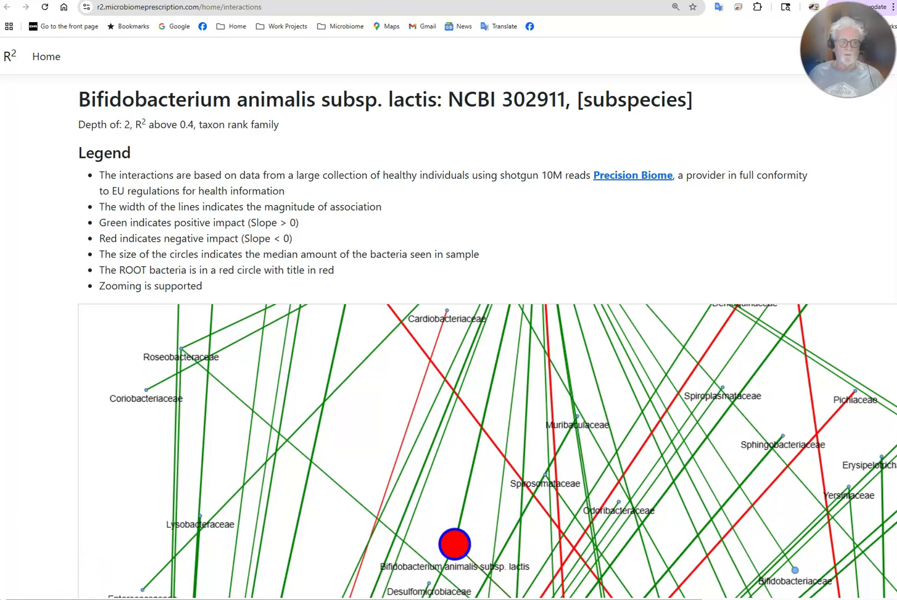
Switch to the NCBI Taxonomy Browser, search for "Prevotella copri" and open the Segatella copri record.
key(ctrl+Tab)
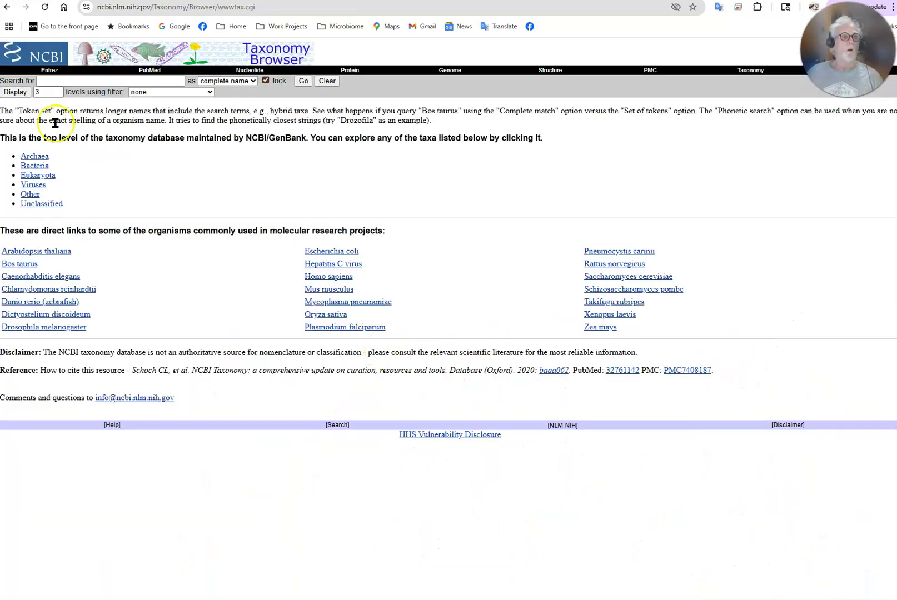
click(83, 82)
text(Prevotella copri)
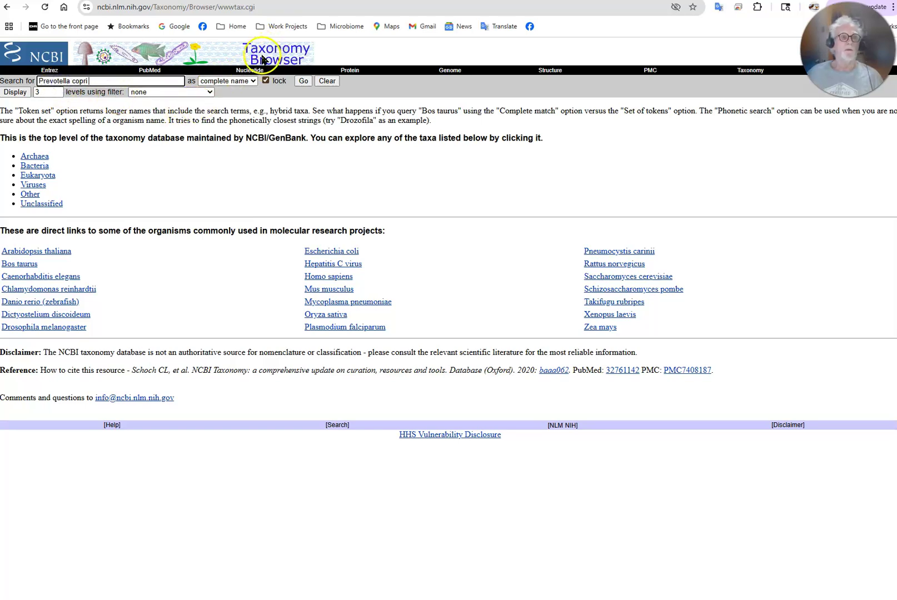
click(303, 81)
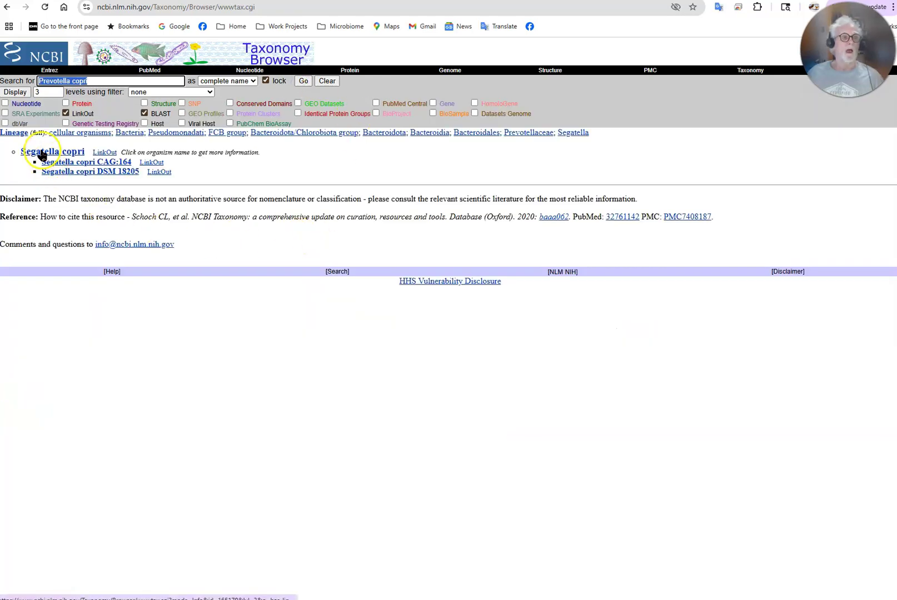
click(43, 154)
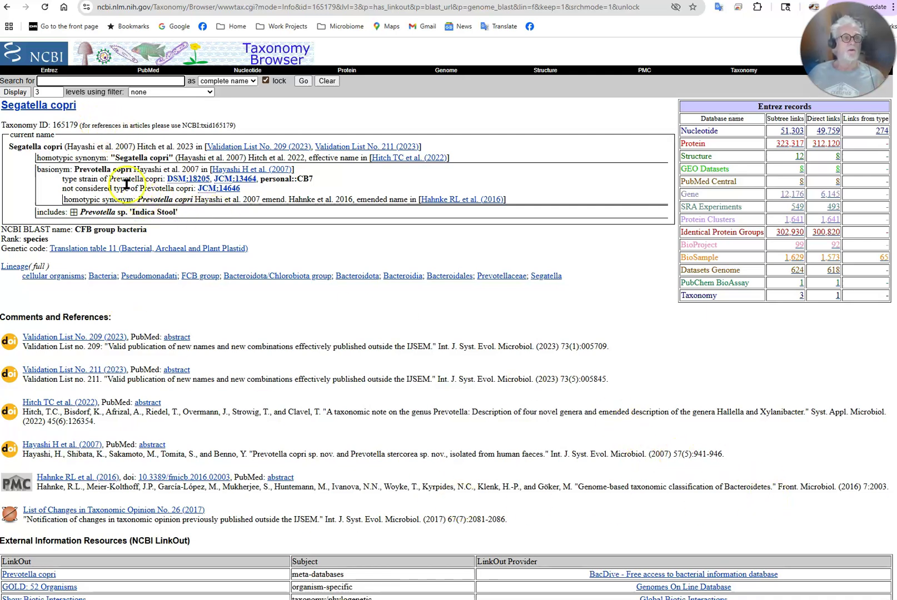
Check the Prevotella copri basionym and copy the taxonomy ID 165179 of Segatella copri.
click(136, 170)
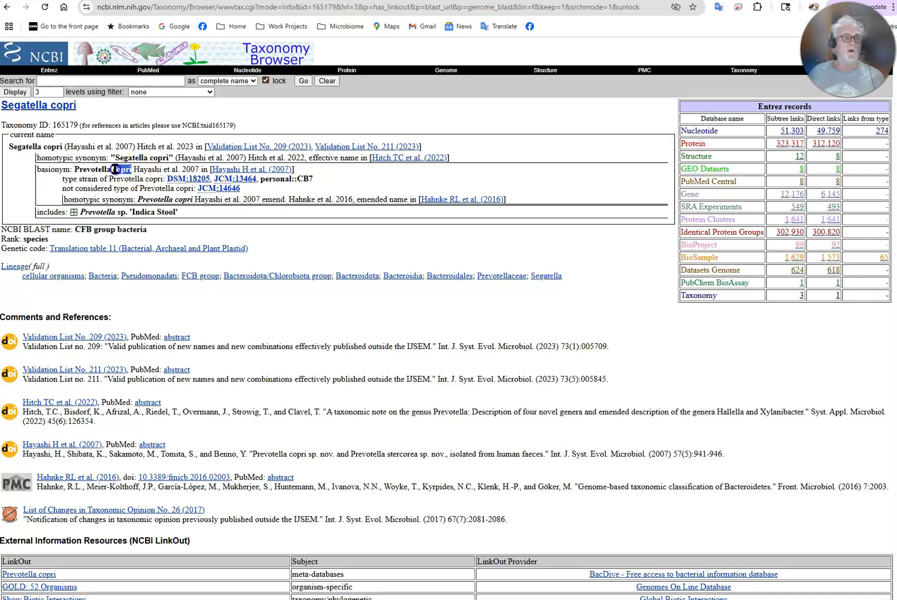
mouse_move(75, 106)
mouse_down()
mouse_move(7, 110)
mouse_move(70, 140)
mouse_move(80, 126)
mouse_up()
key(ctrl+c)
click(69, 125)
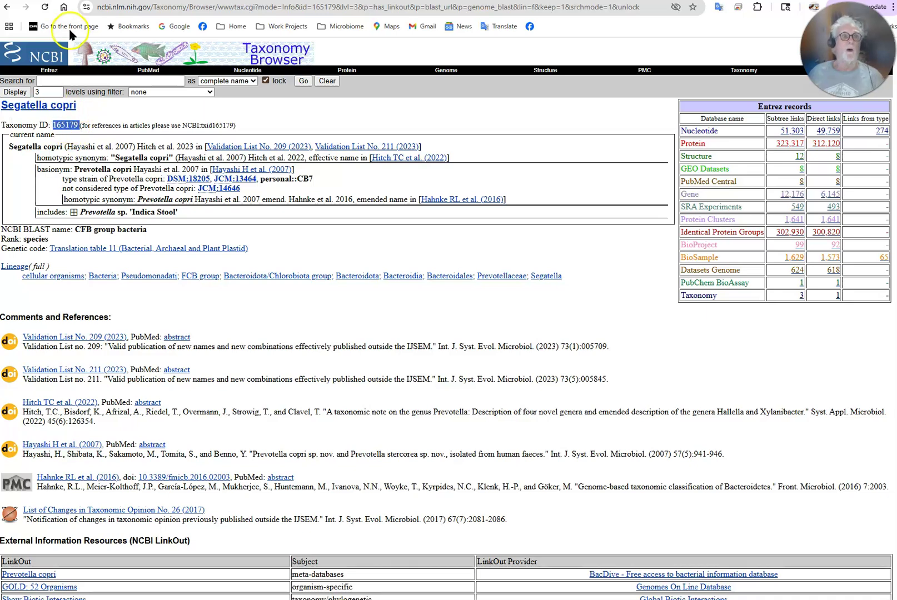
Switch to the Microbiome Taxa R2 site and show the relationships for NCBI taxon number 165179.
key(ctrl+Tab)
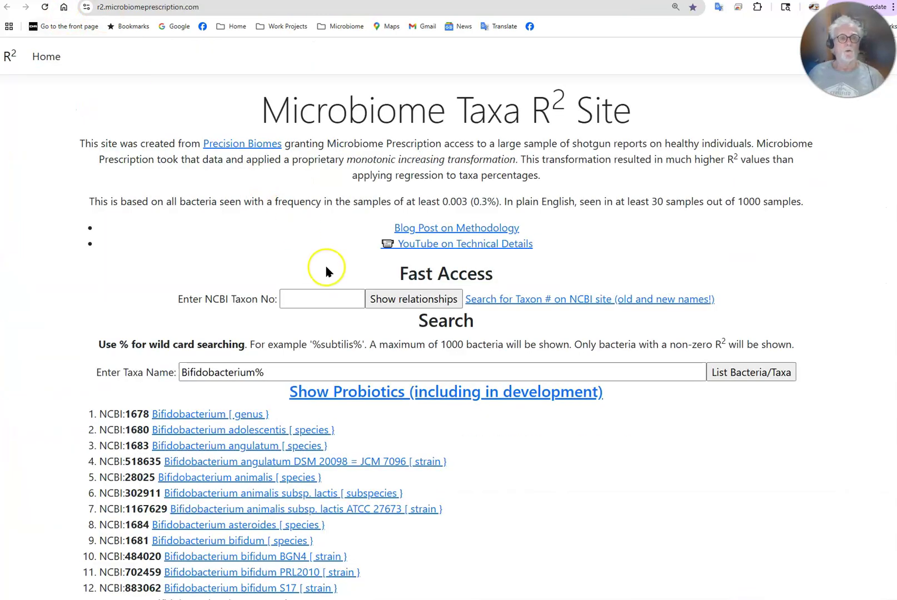
click(309, 299)
key(ctrl+v)
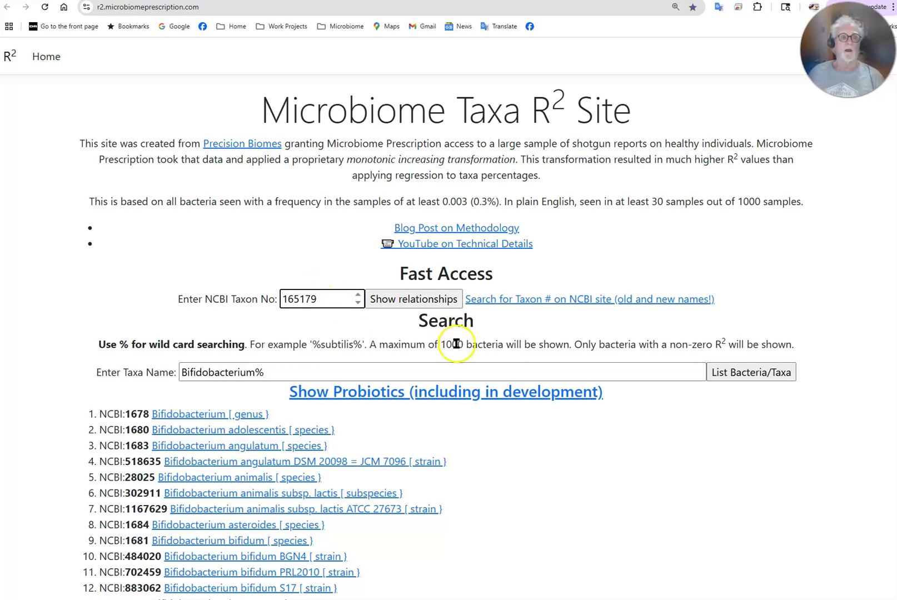
click(414, 300)
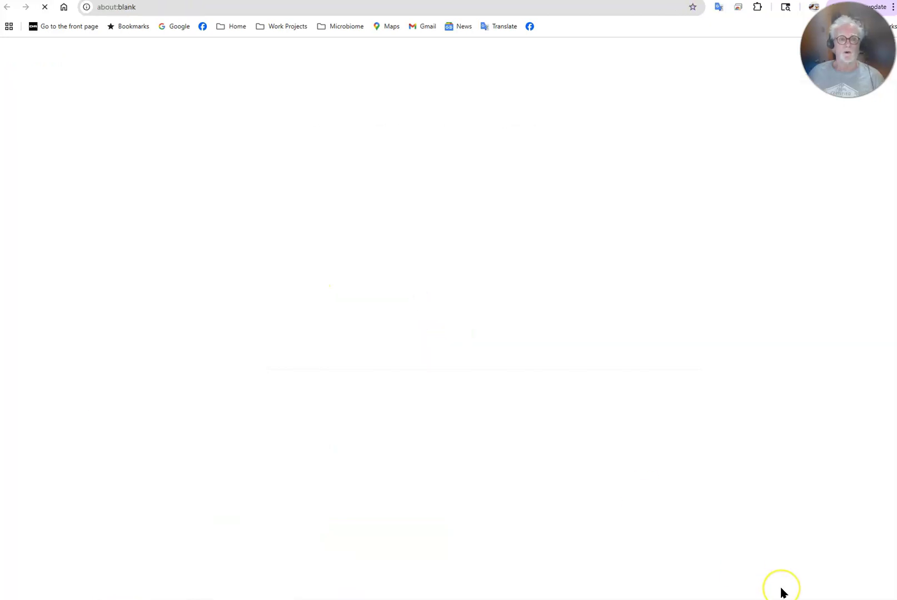
Show the Segatella copri interaction network with depth 2, threshold 0.3 and all ranks, and look it over.
scroll(802, 508, down, 5)
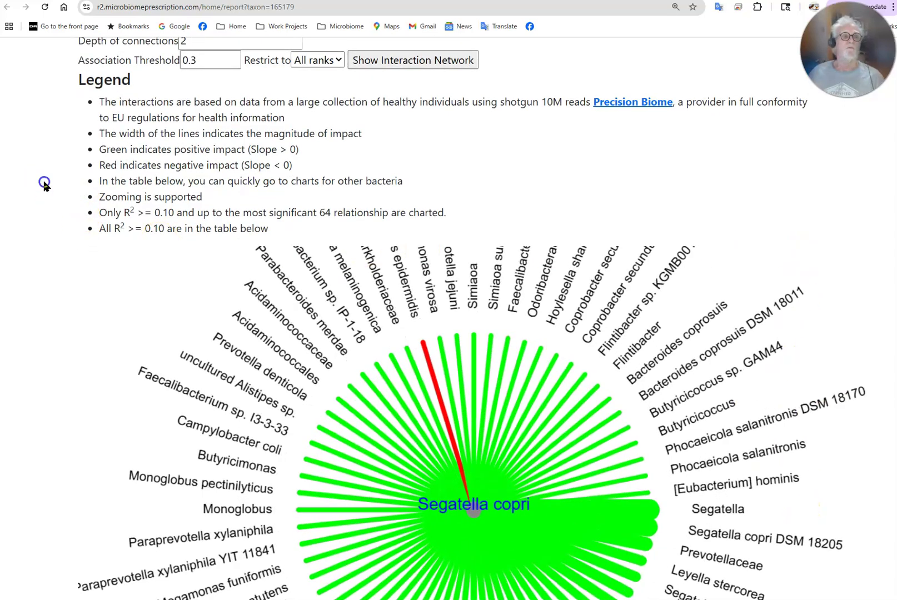
click(374, 60)
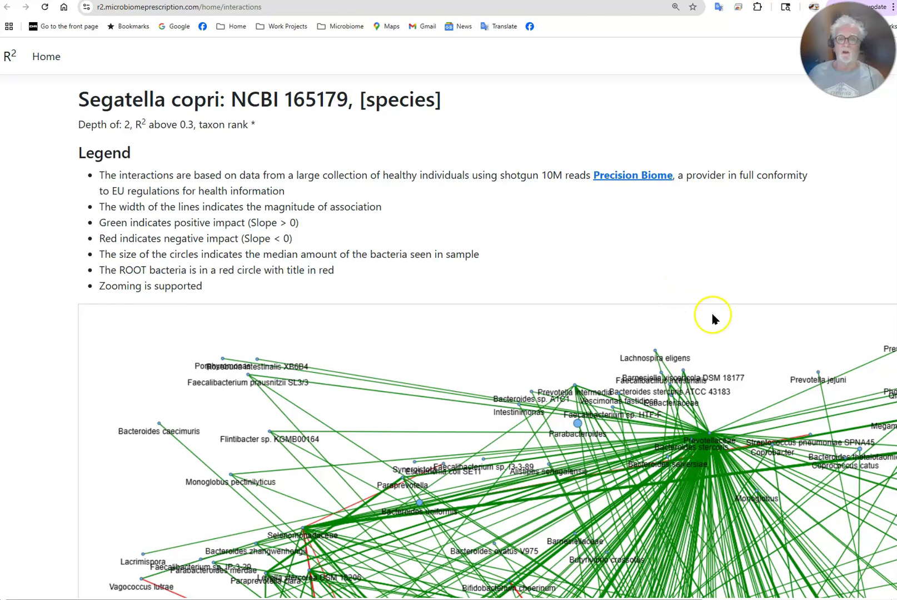
drag(805, 289, 634, 225)
click(727, 292)
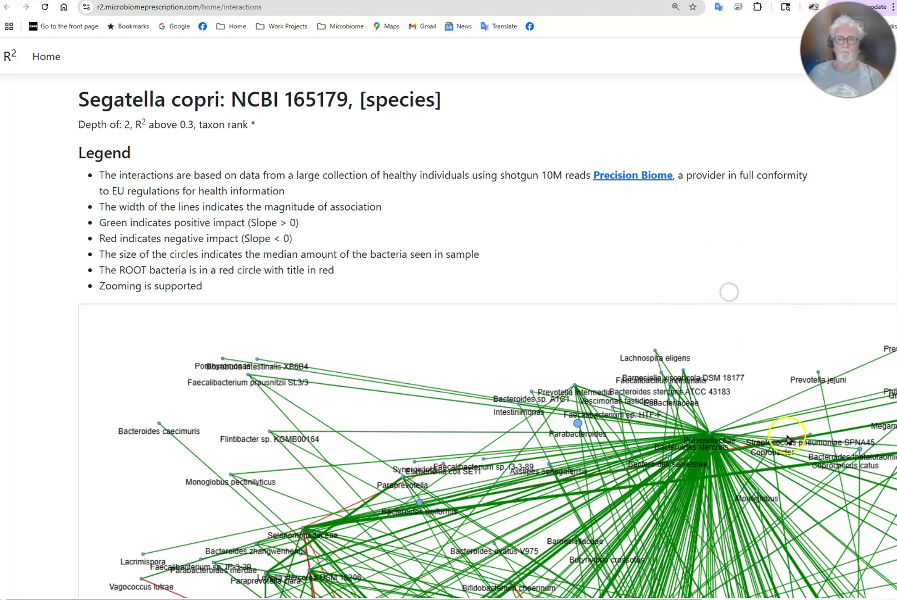
scroll(788, 439, up, 2)
scroll(788, 439, down, 4)
drag(770, 430, 548, 300)
drag(576, 462, 580, 397)
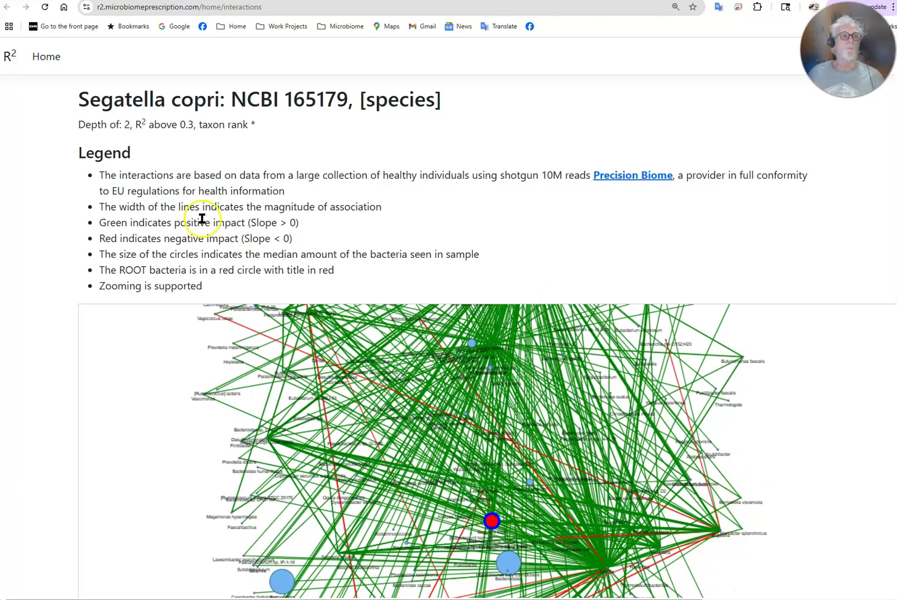
Return to the Segatella copri report, restrict the associations to genus and show the interaction network.
key(alt+Left)
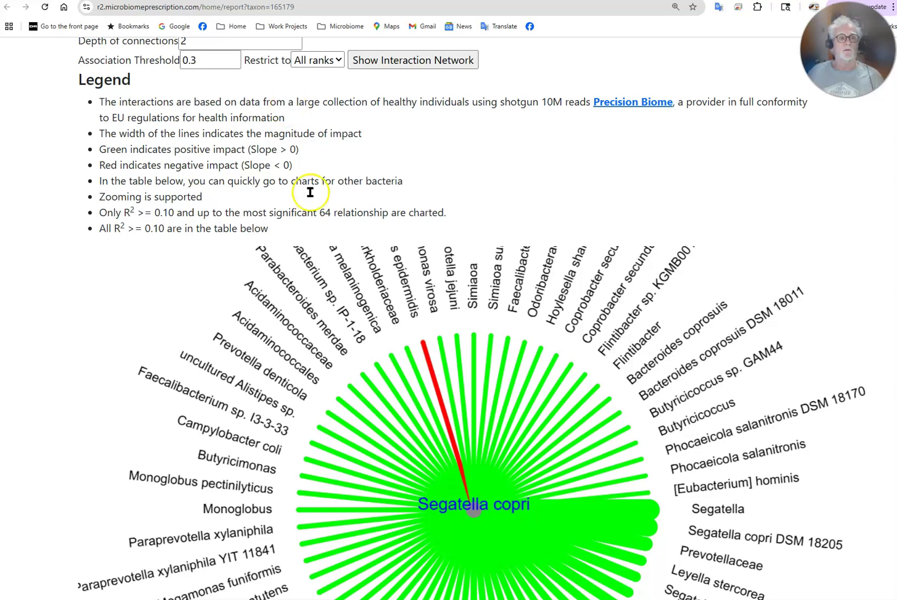
click(326, 60)
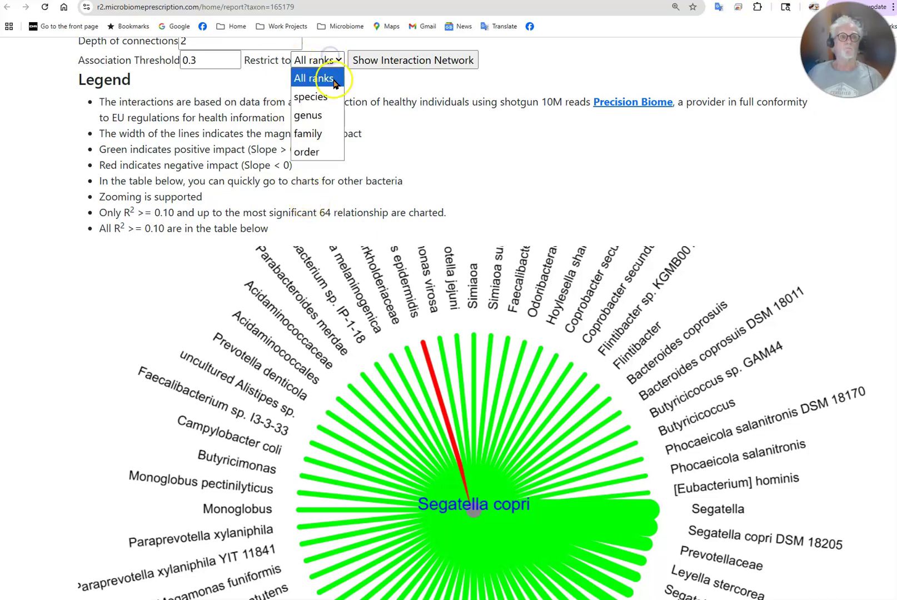
click(321, 114)
click(408, 64)
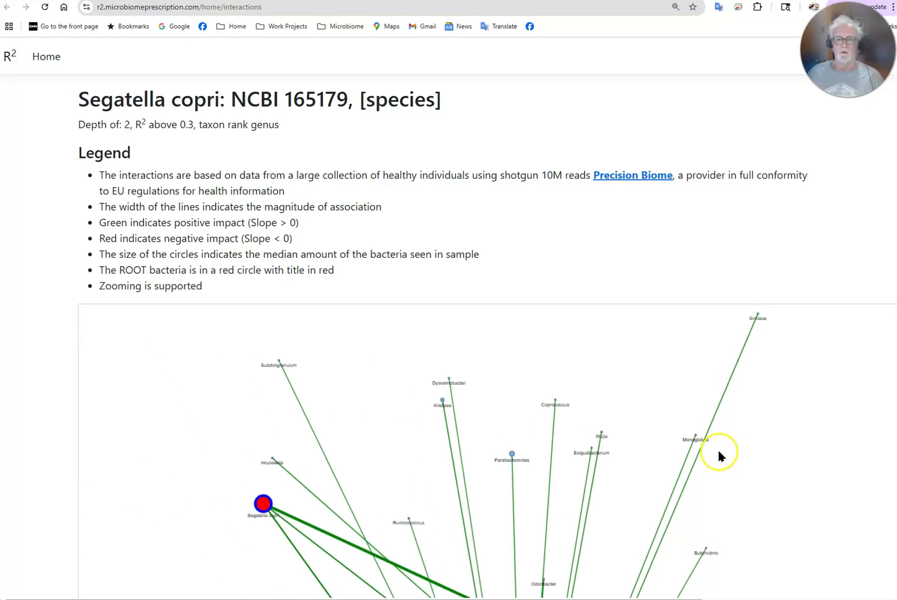
Move the Segatella copri node lower in the genus network and examine its links to Segatella, Prevotella and Leyella.
click(755, 426)
scroll(893, 512, down, 1)
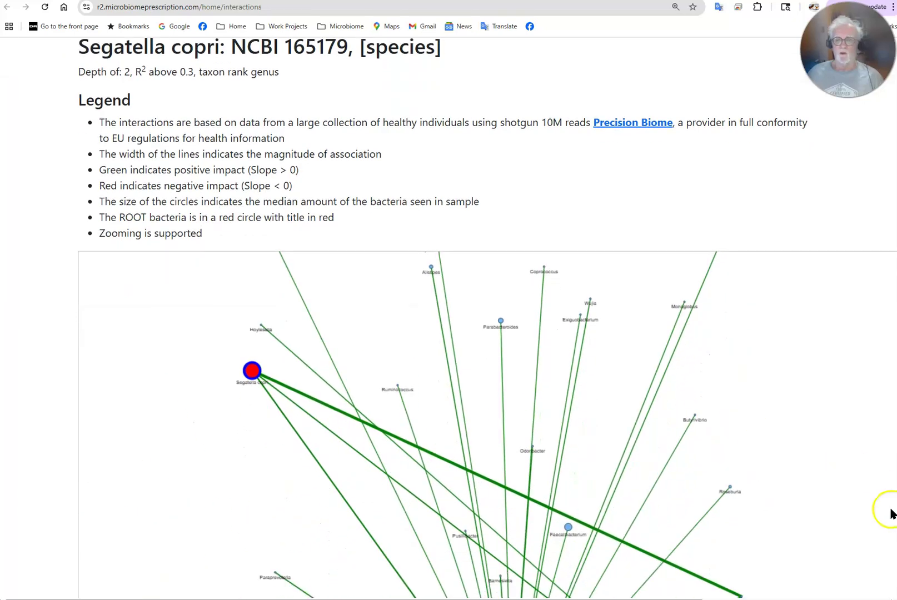
scroll(889, 525, up, 1)
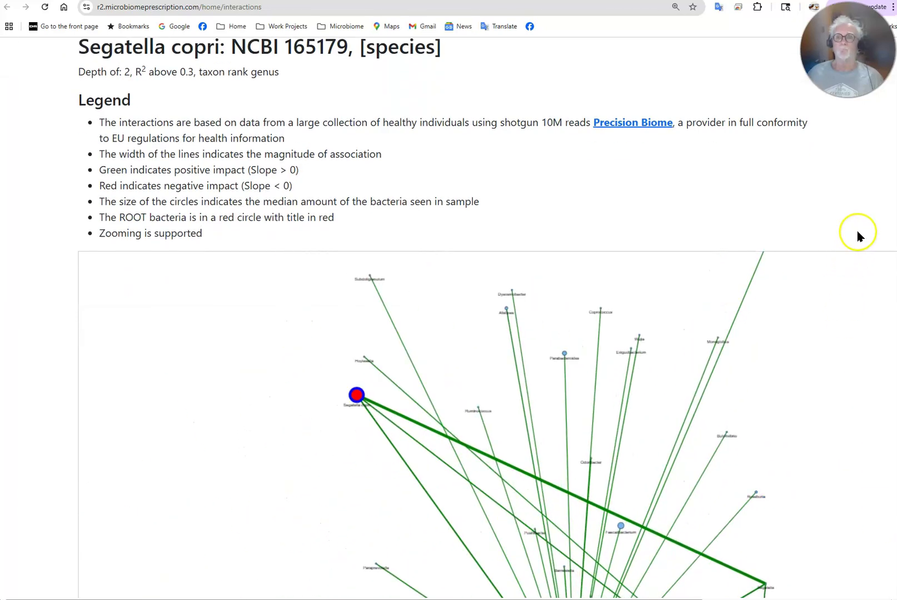
scroll(858, 150, down, 4)
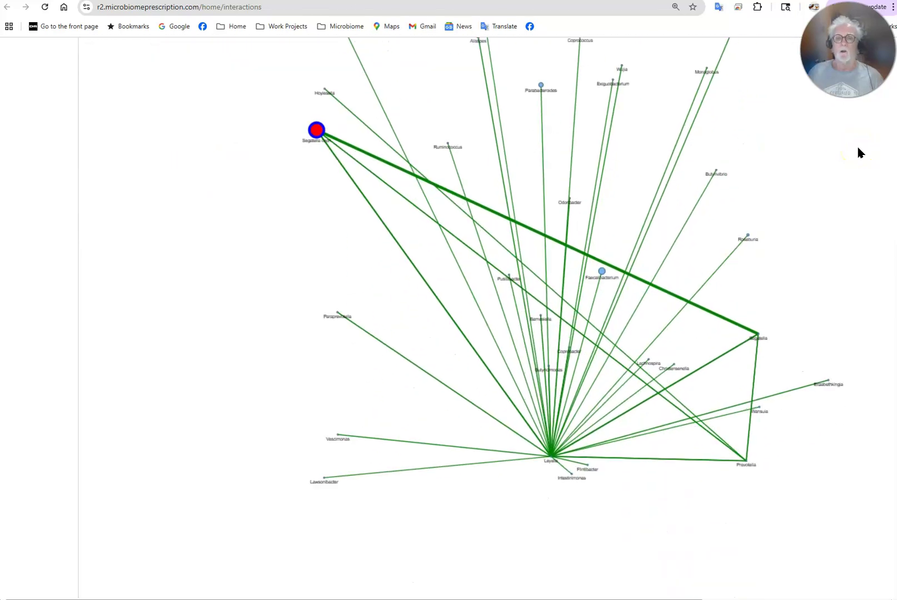
drag(318, 134, 300, 221)
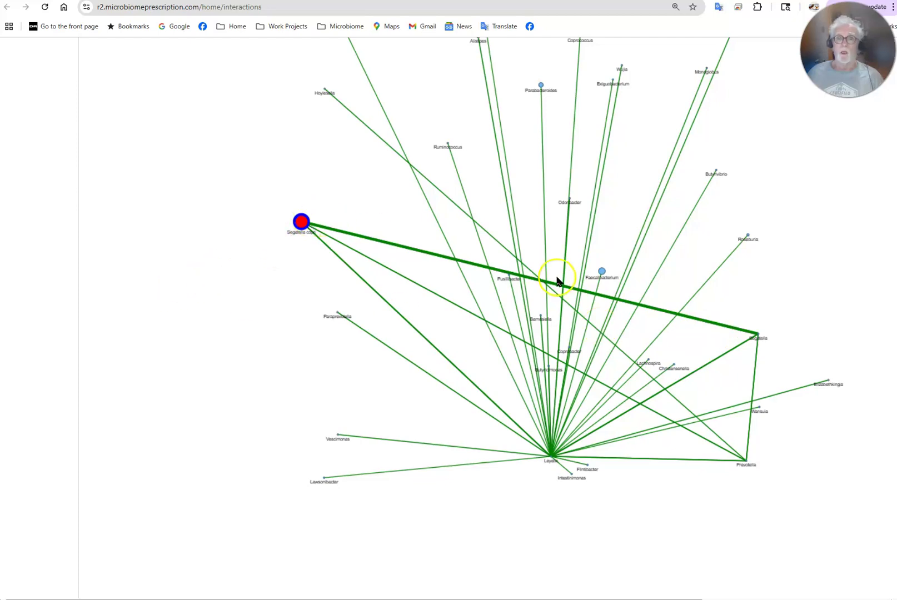
scroll(775, 340, up, 1)
scroll(778, 334, up, 2)
drag(684, 387, 826, 382)
drag(316, 270, 241, 203)
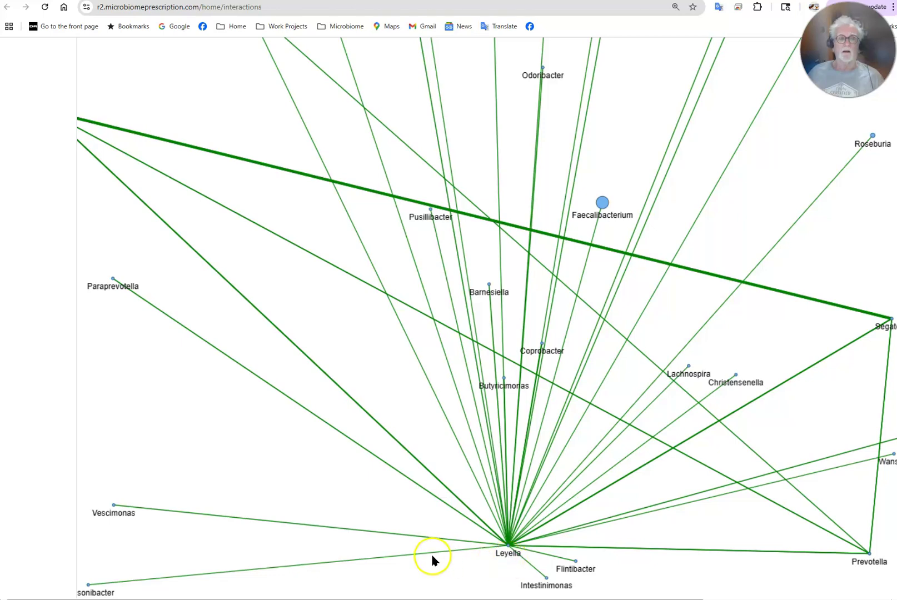
drag(354, 344, 439, 299)
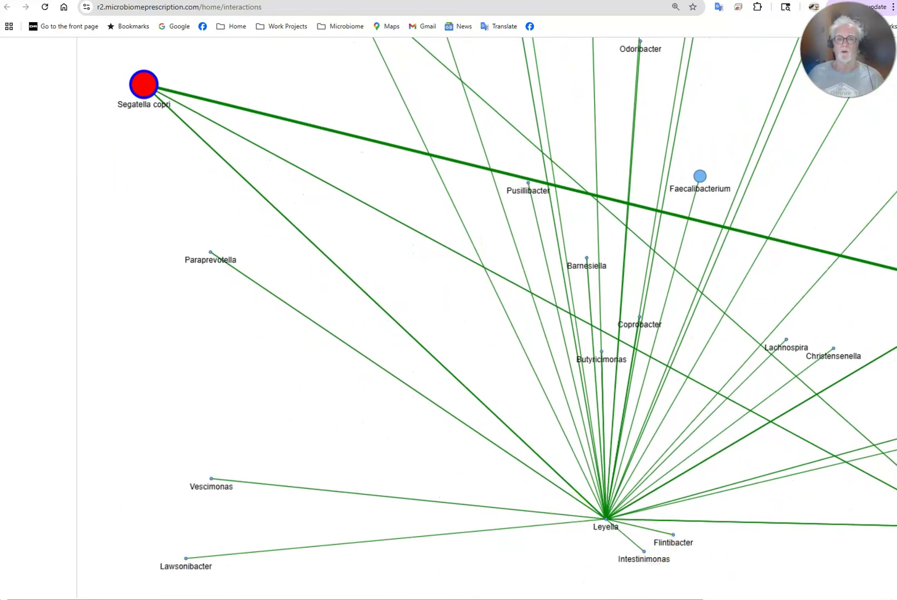
drag(821, 513, 731, 541)
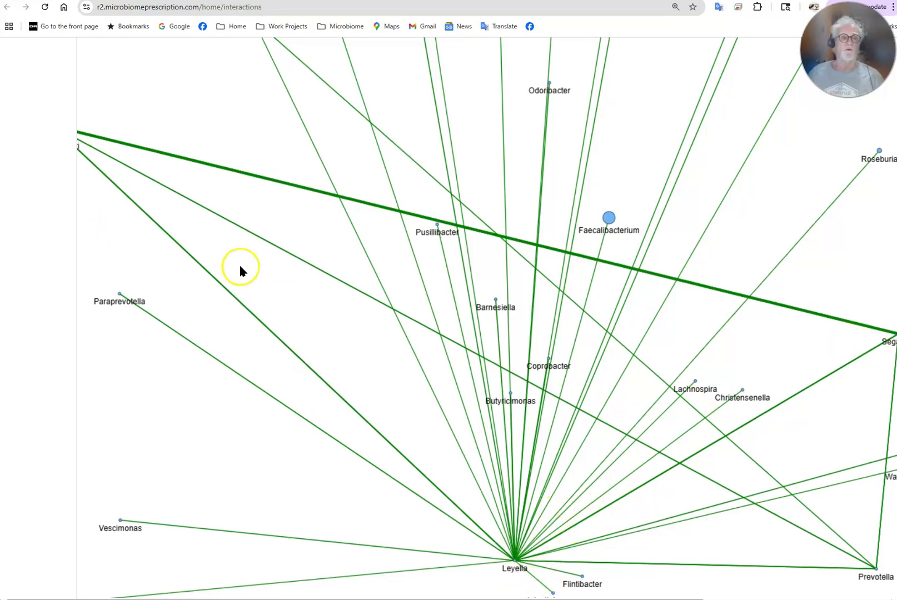
scroll(285, 294, down, 5)
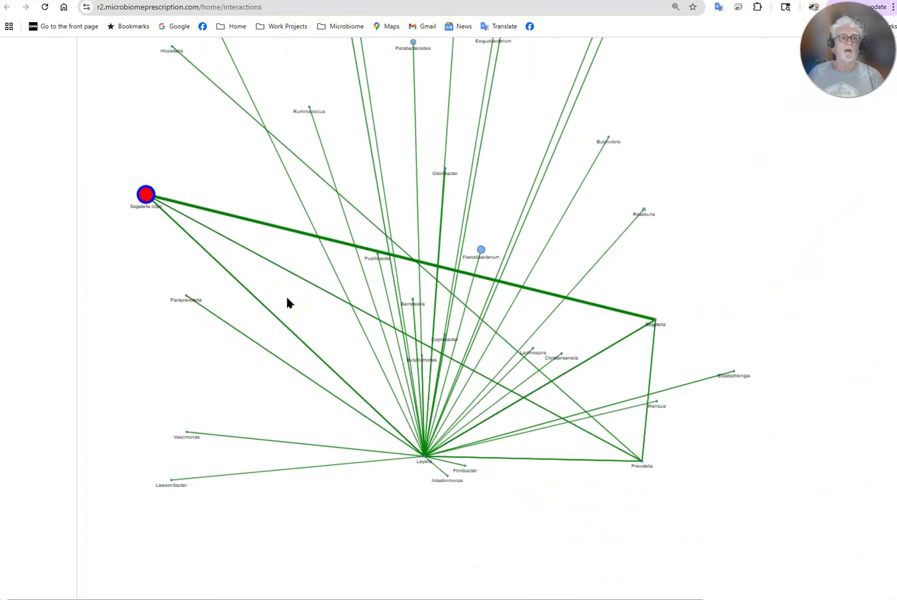
Return to the site's home page and list the taxa whose name matches "Clostrium But%".
key(alt+Left)
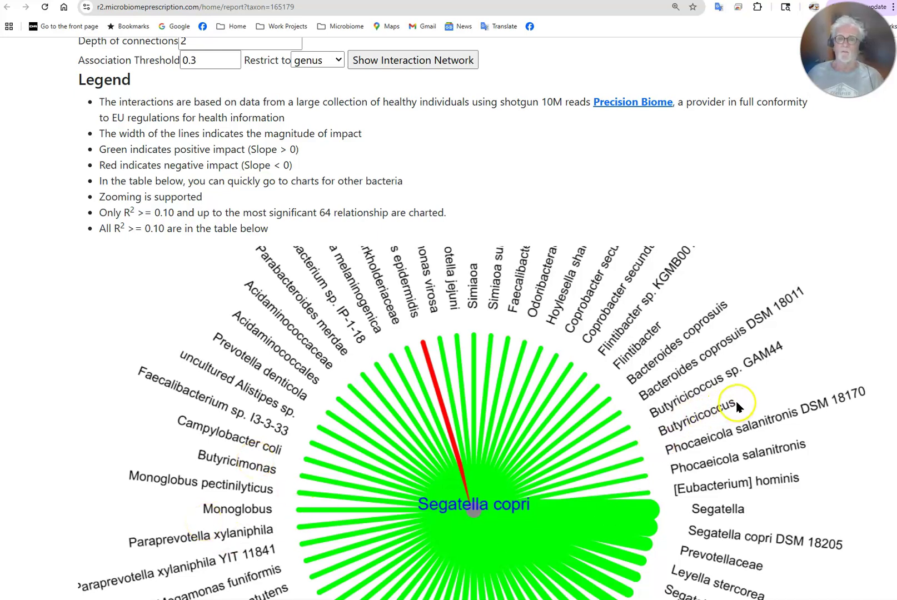
scroll(29, 284, up, 1)
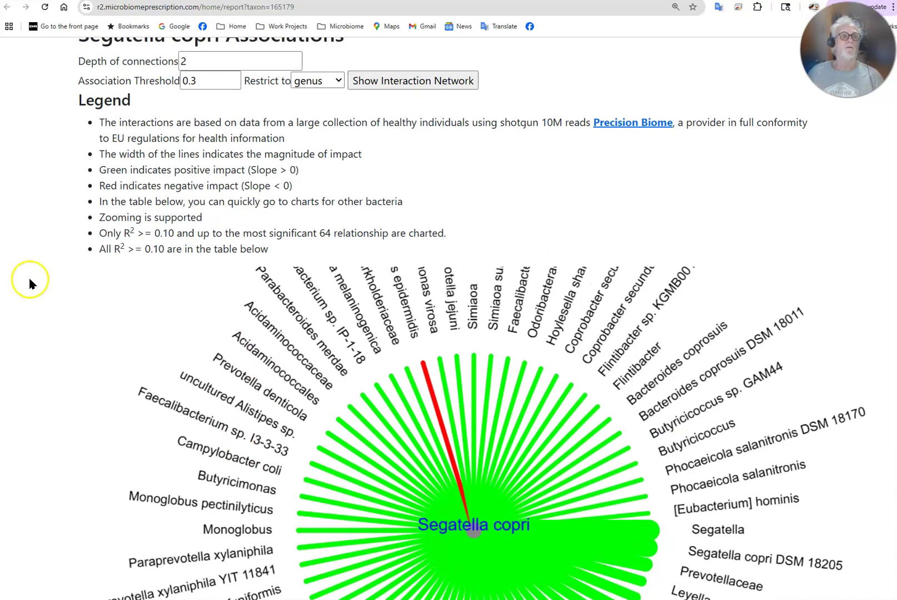
scroll(30, 284, up, 5)
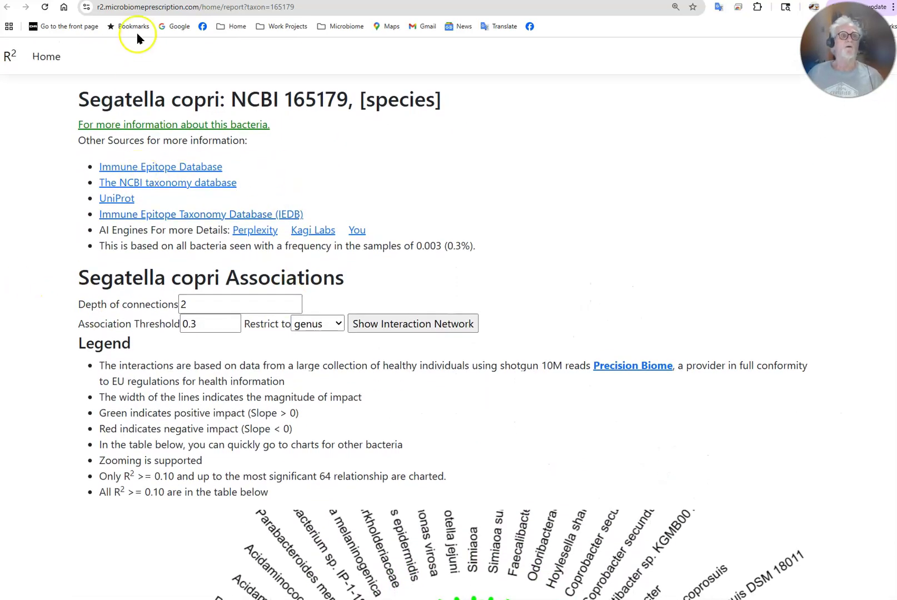
key(alt+Left)
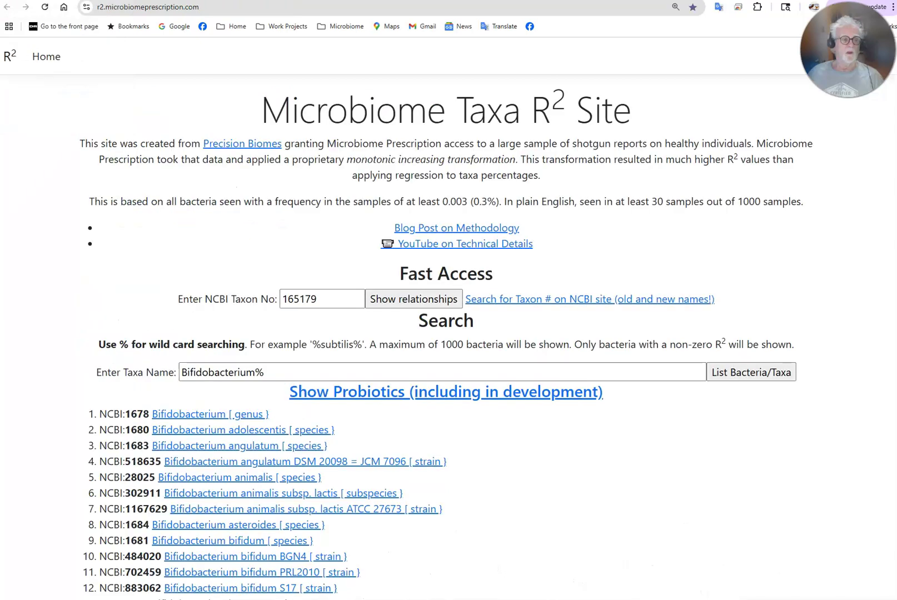
drag(254, 373, 94, 369)
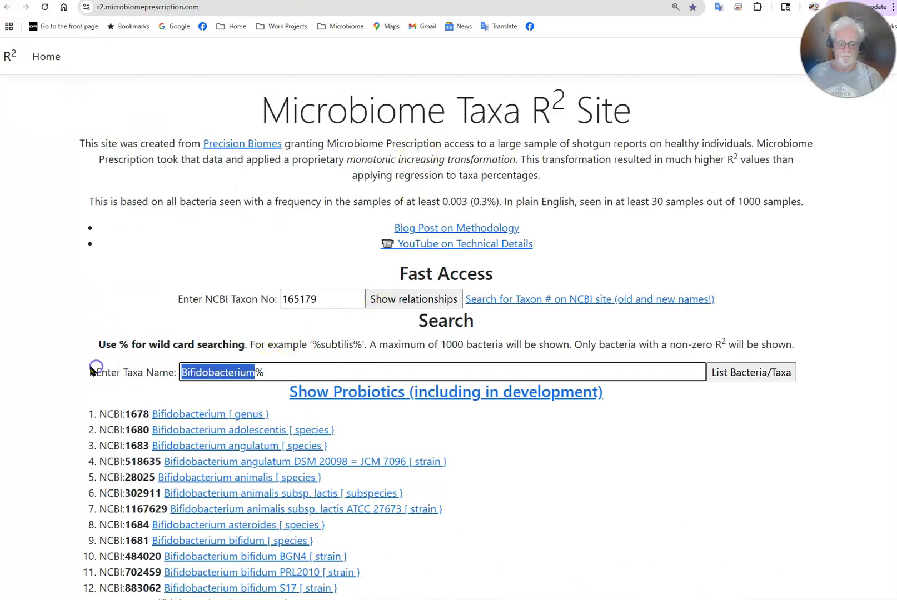
text(Clostrium But%)
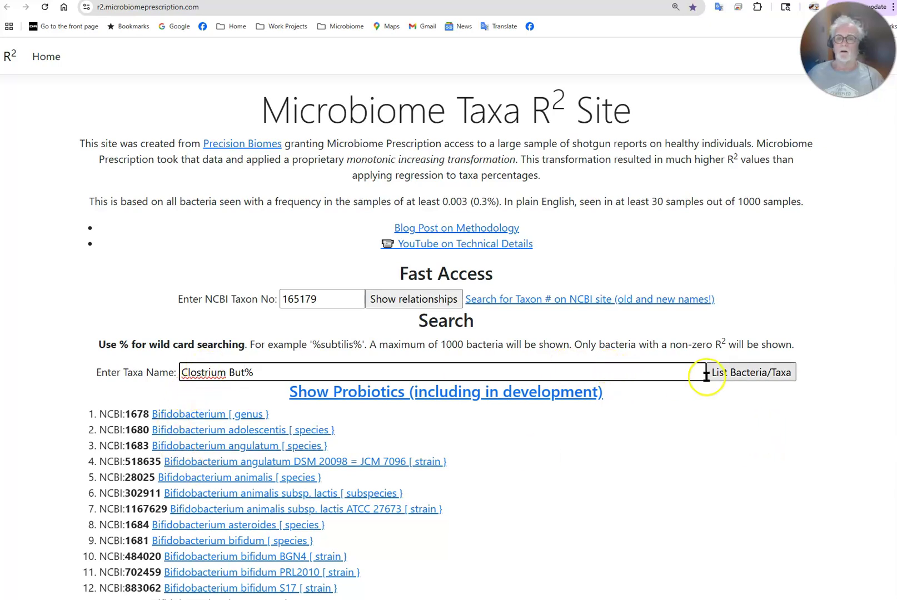
click(728, 373)
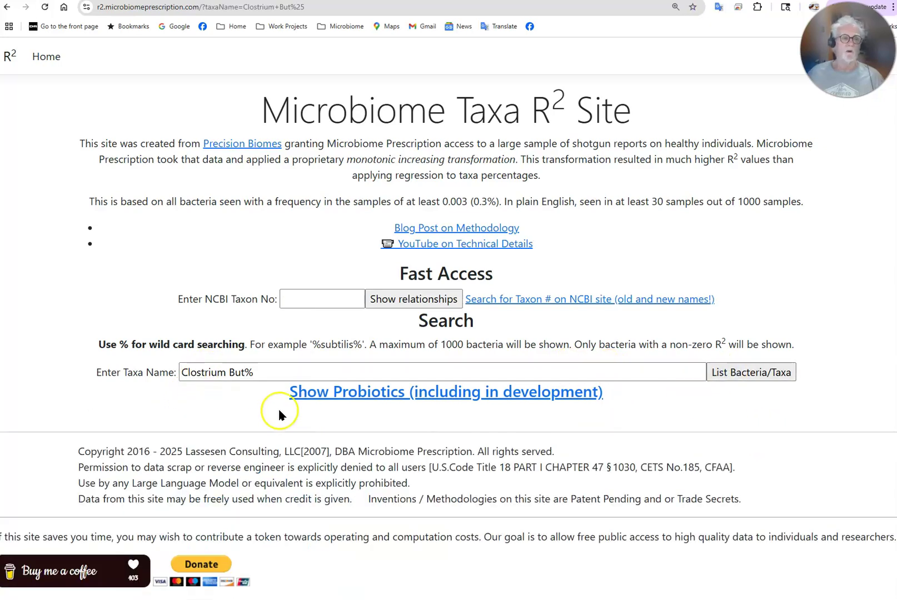
Change the taxa name search to "Clos% But%" and list the matching bacteria.
click(225, 373)
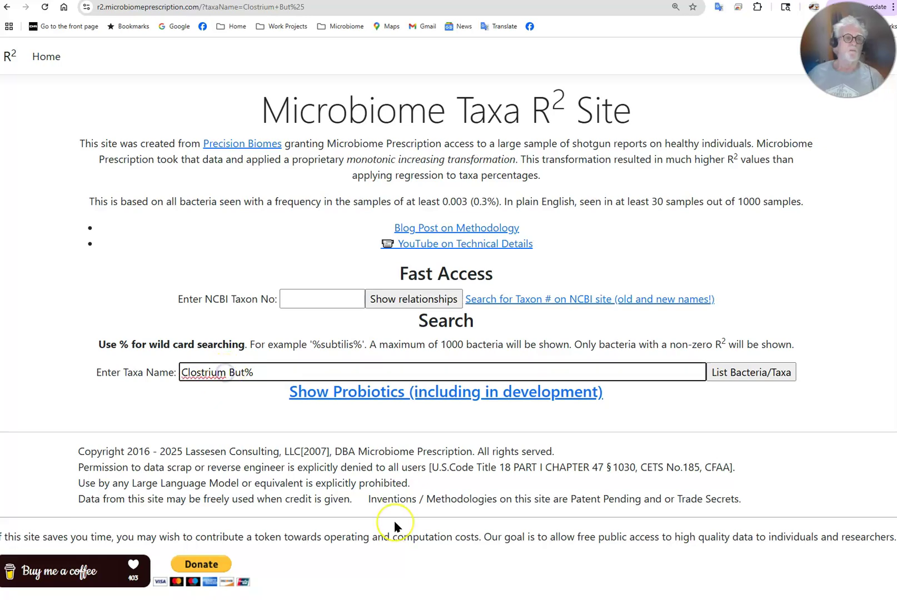
key(shift+Left)
key(shift+Left)
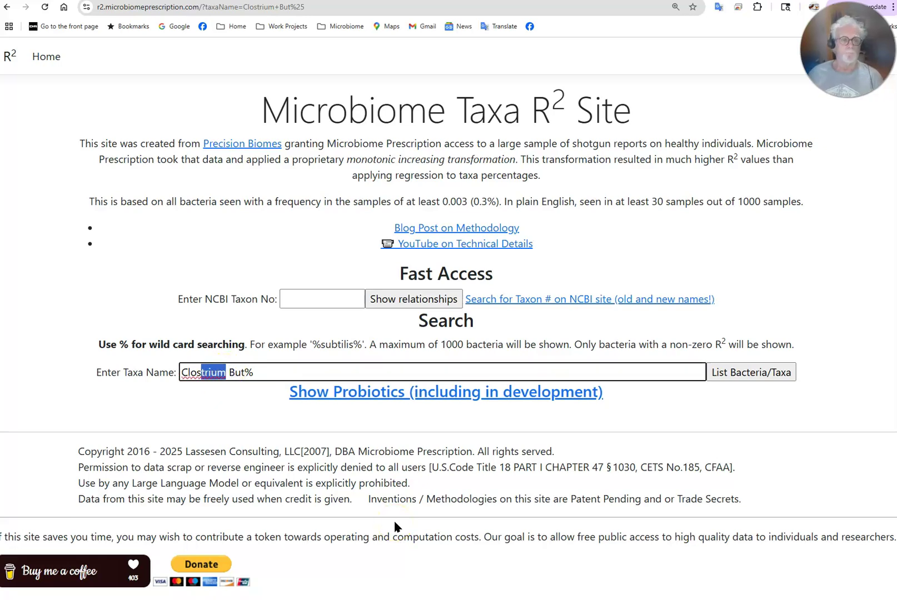
text(%)
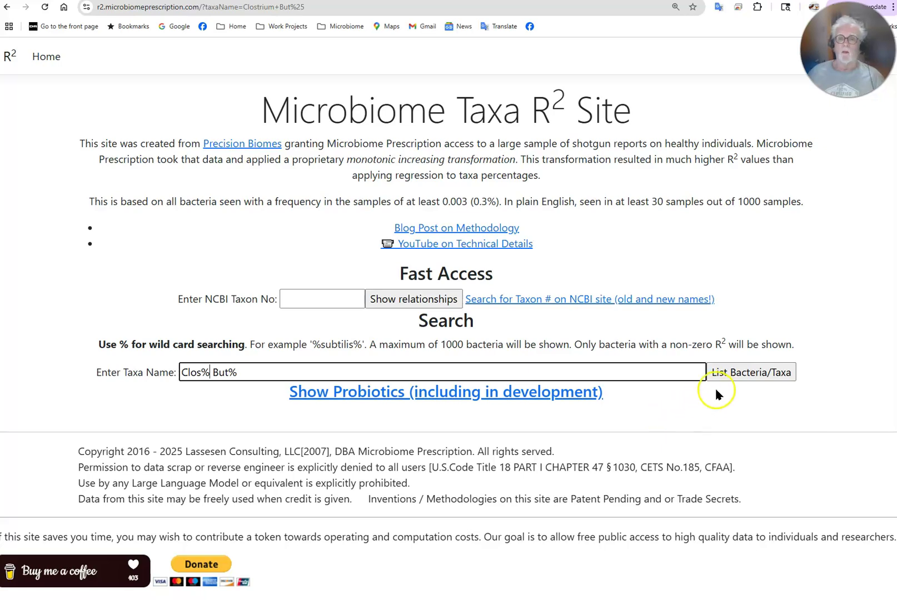
click(730, 373)
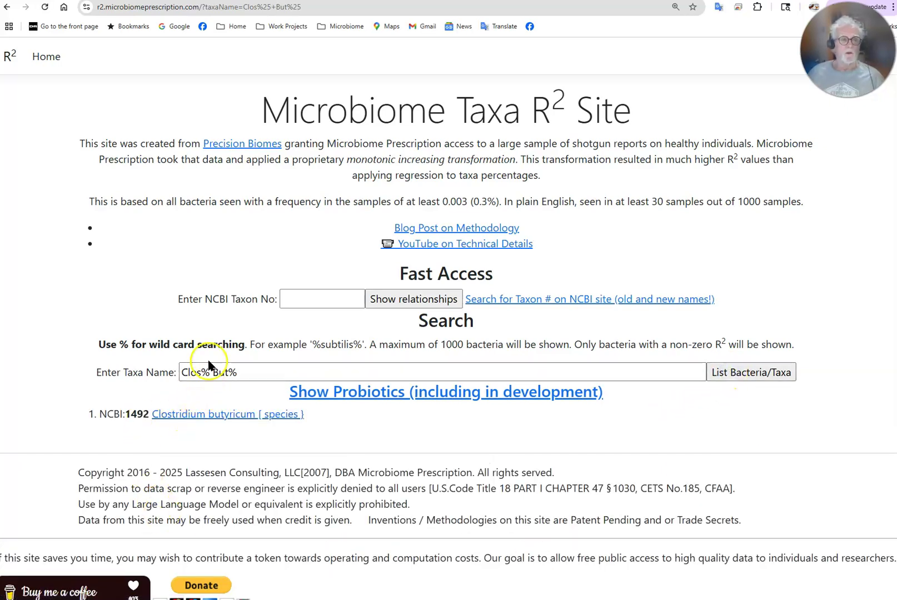
Open the report for Clostridium butyricum from the results and look over its association chart.
click(243, 416)
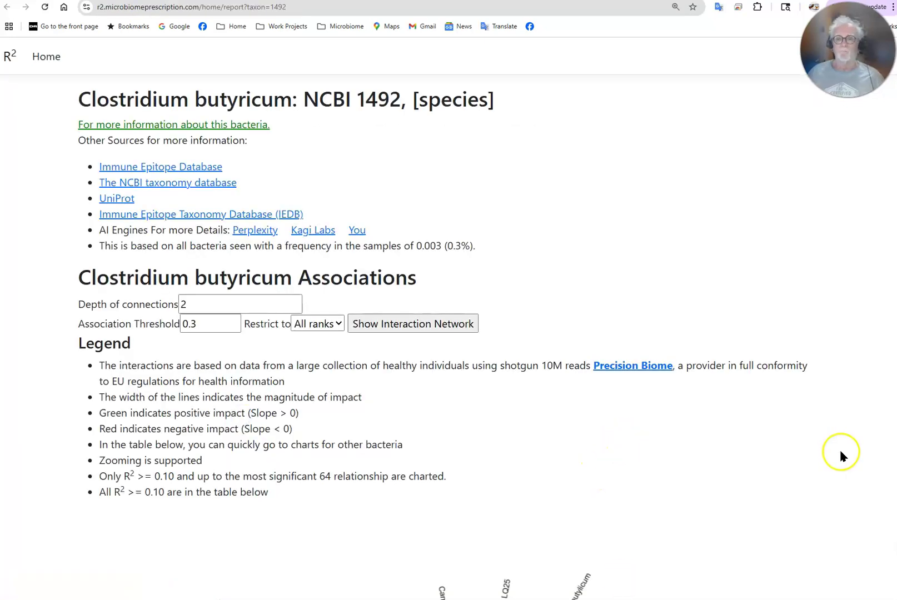
scroll(841, 456, down, 7)
scroll(841, 455, down, 1)
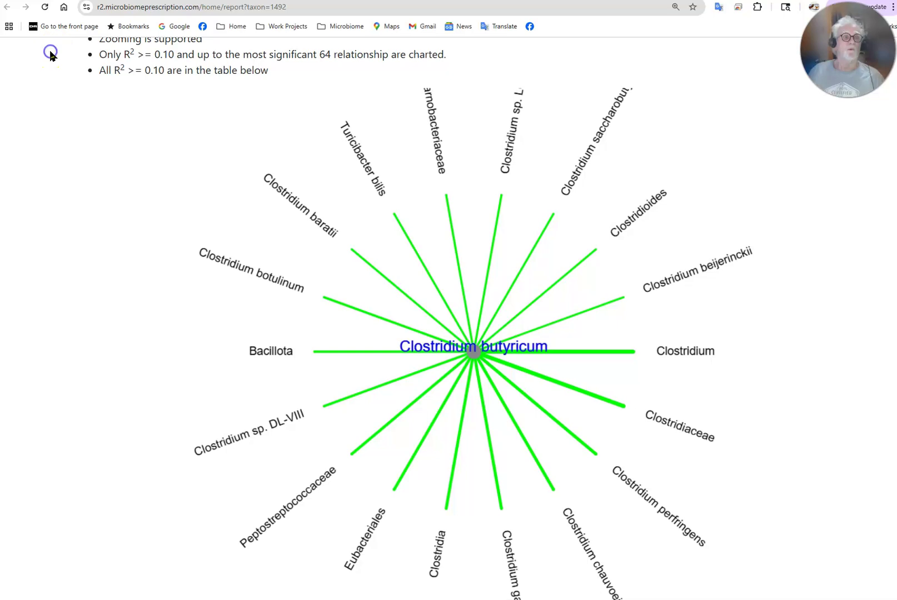
Try to show the Clostridium butyricum interaction network with depth of connections 3, restricted to genus.
scroll(50, 54, up, 8)
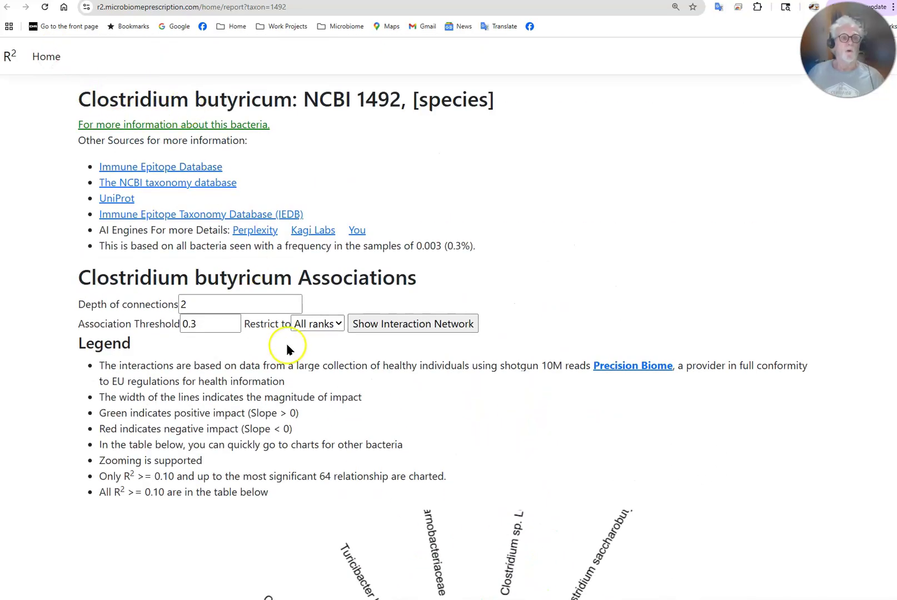
click(186, 304)
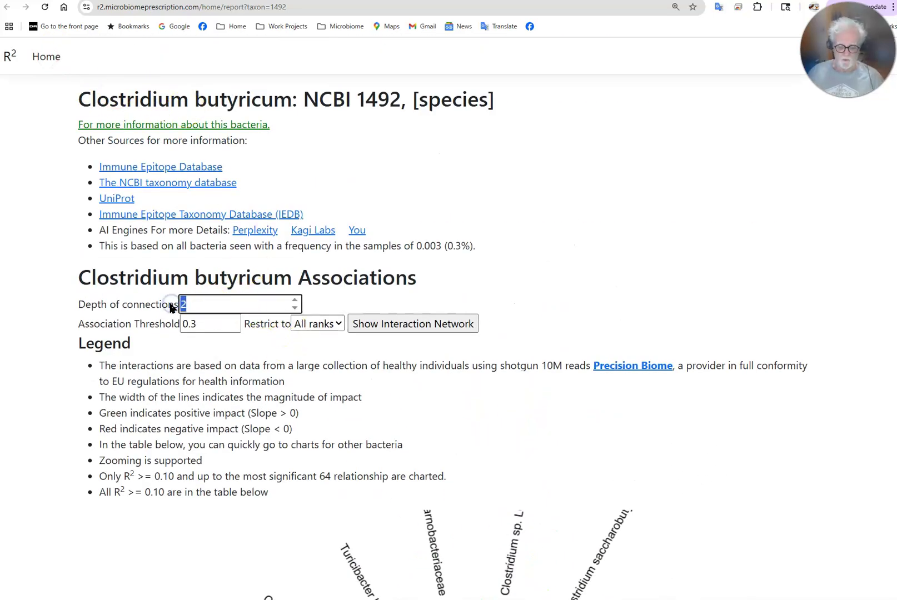
click(338, 325)
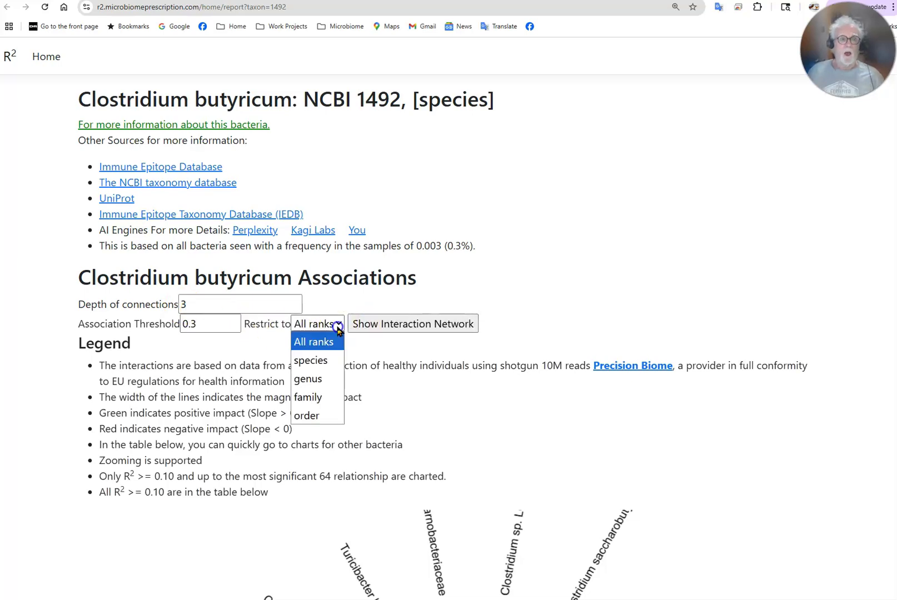
click(322, 387)
click(410, 323)
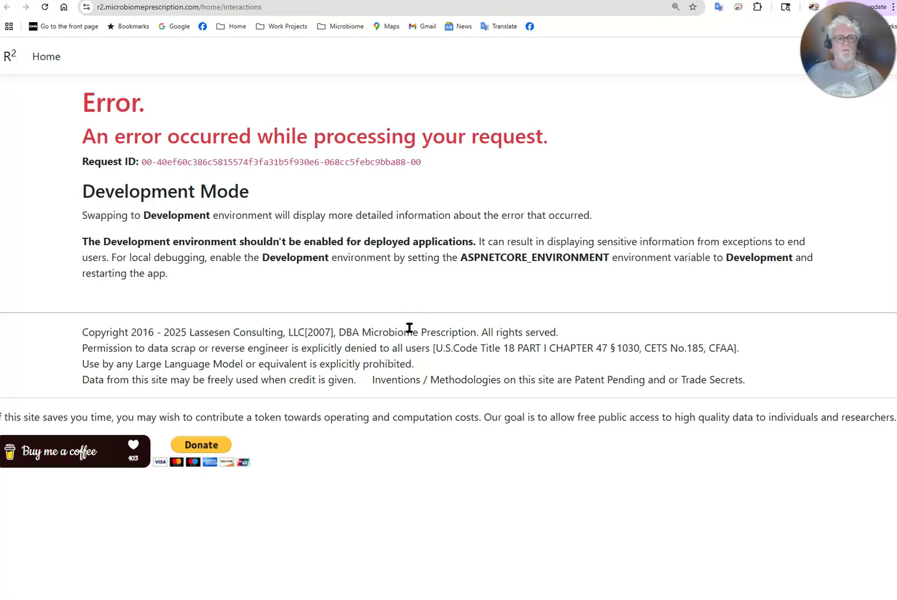
click(774, 504)
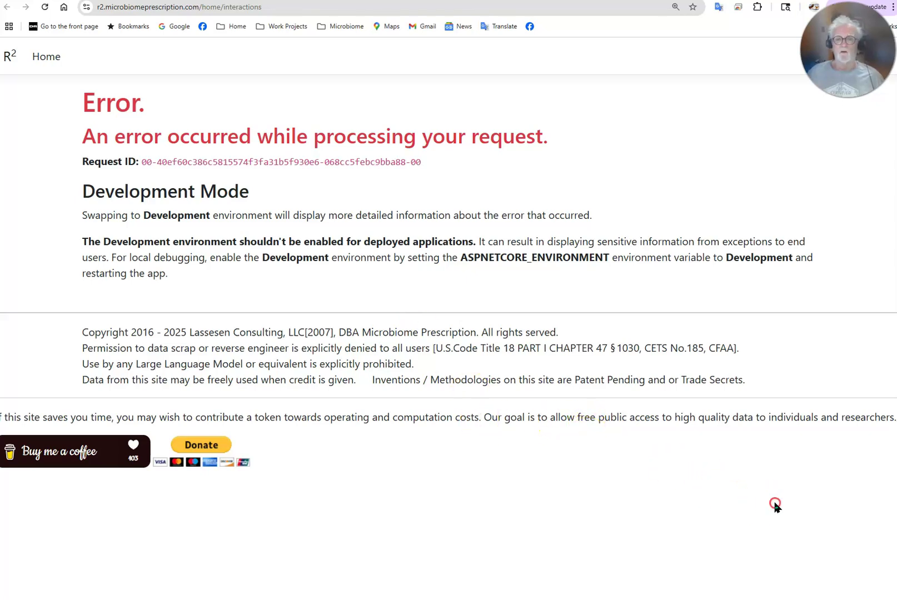
click(827, 332)
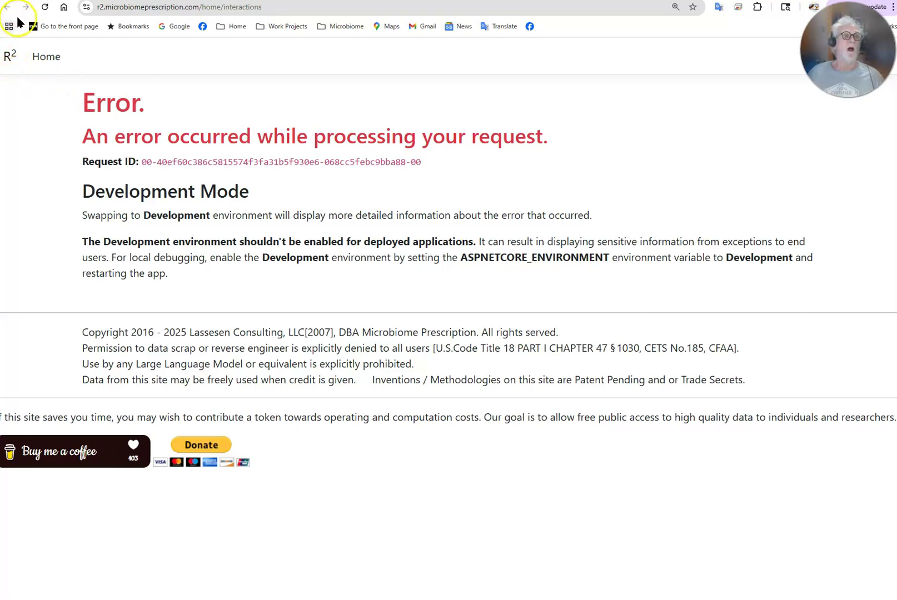
Return to the Clostridium butyricum report, restrict to all ranks and try the interaction network again at depth 3.
click(143, 7)
text(https://r2.microbiomeprescription.com/home/report?taxon=1492)
key(Return)
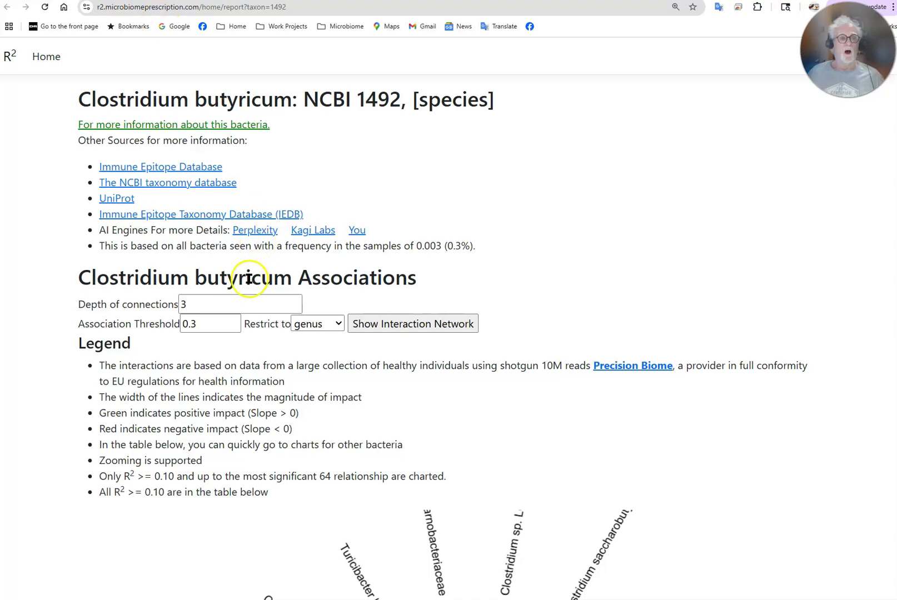
drag(241, 304, 162, 306)
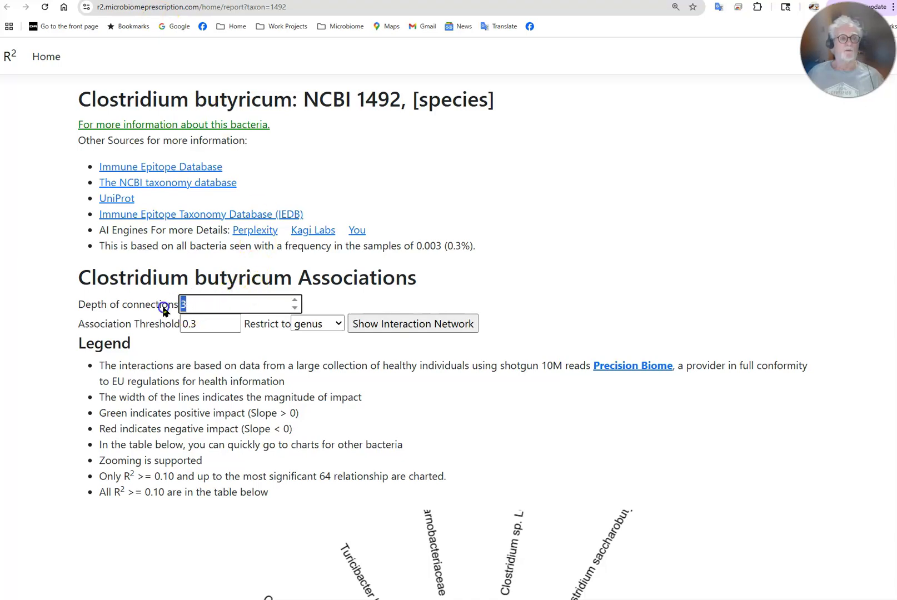
click(321, 325)
click(325, 338)
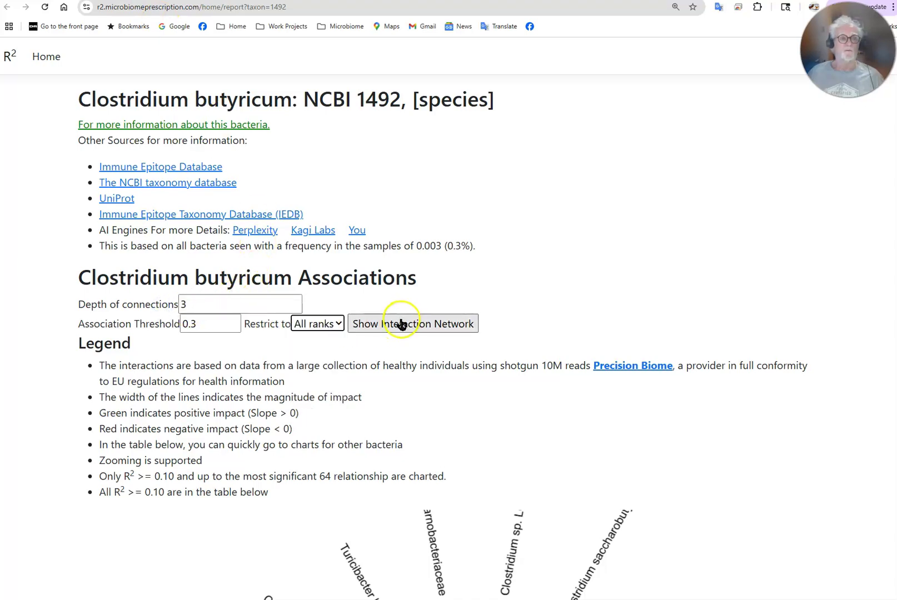
click(399, 325)
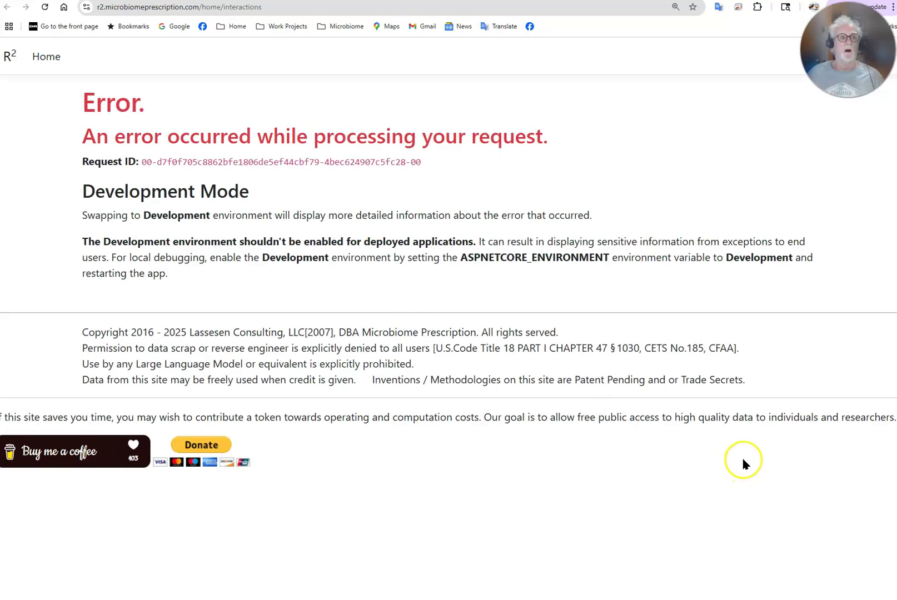
Return to the Clostridium butyricum report, set the association threshold to 0.1 and request the interaction network.
click(7, 6)
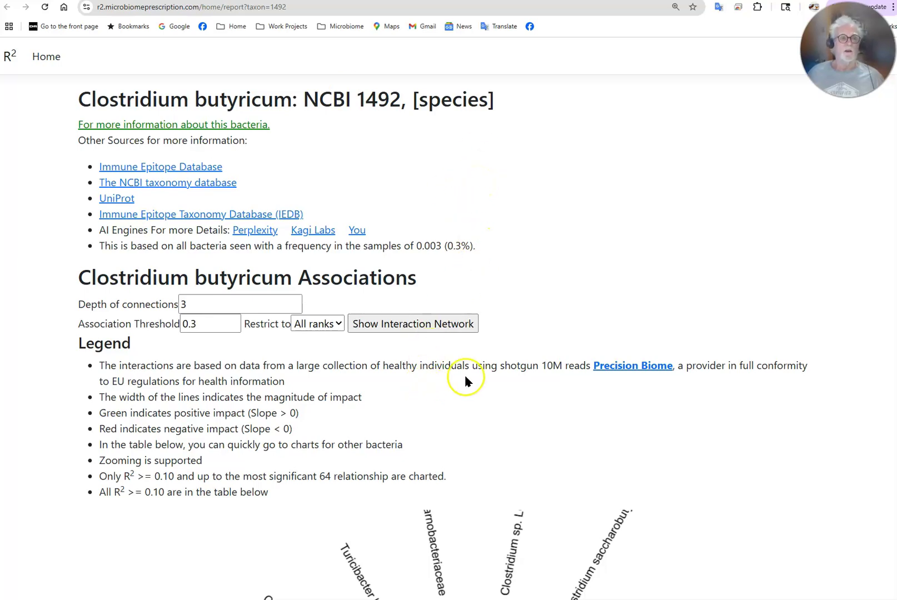
click(213, 324)
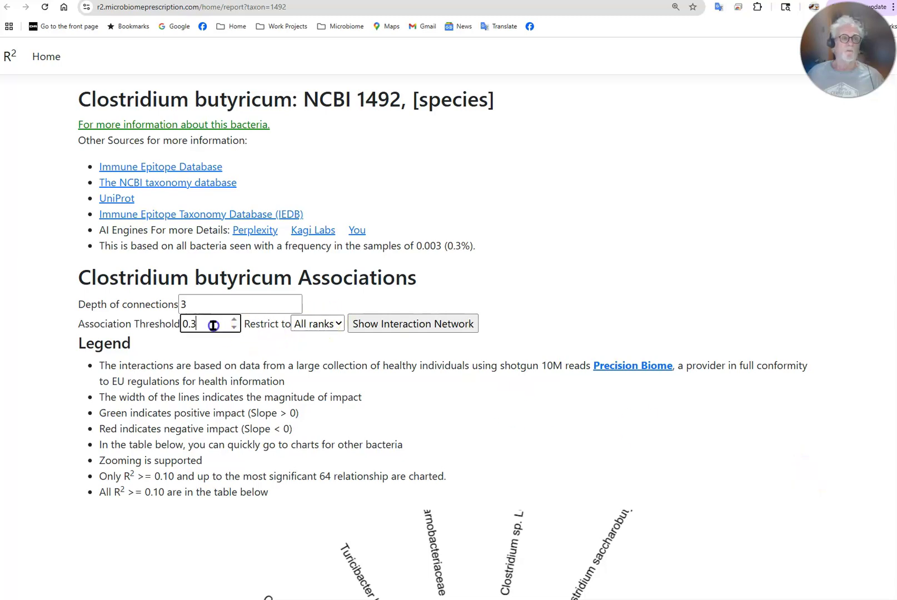
key(BackSpace)
text(1)
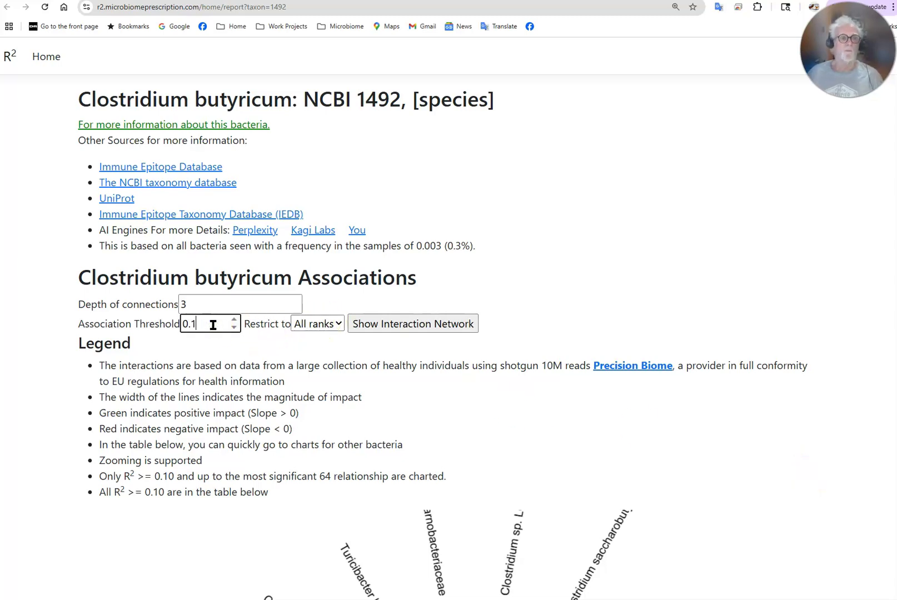
click(402, 324)
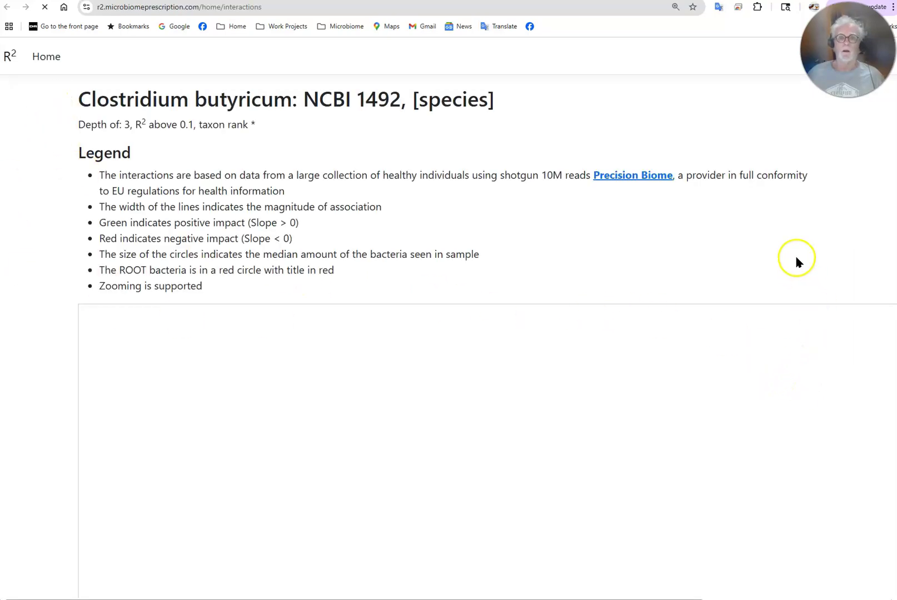
scroll(796, 261, down, 5)
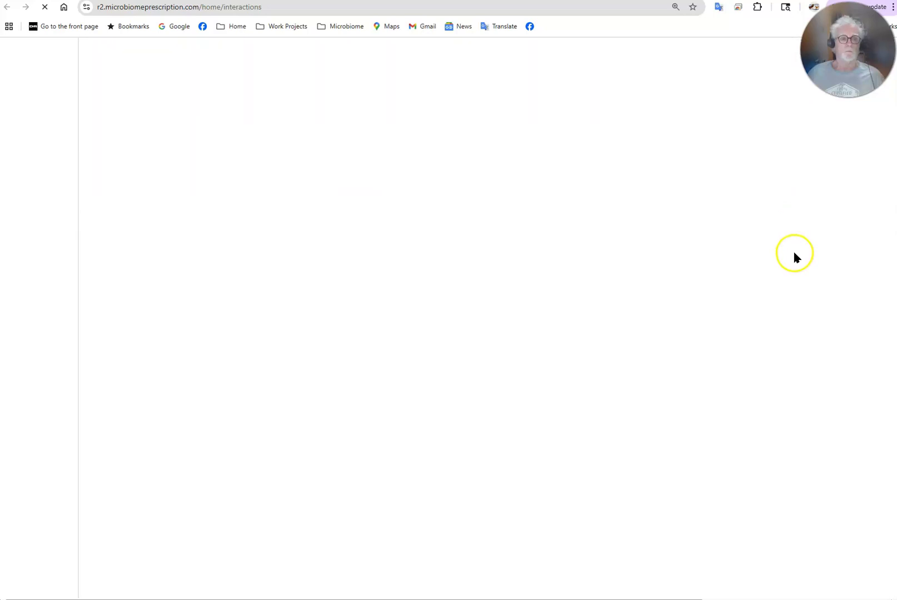
scroll(792, 262, up, 5)
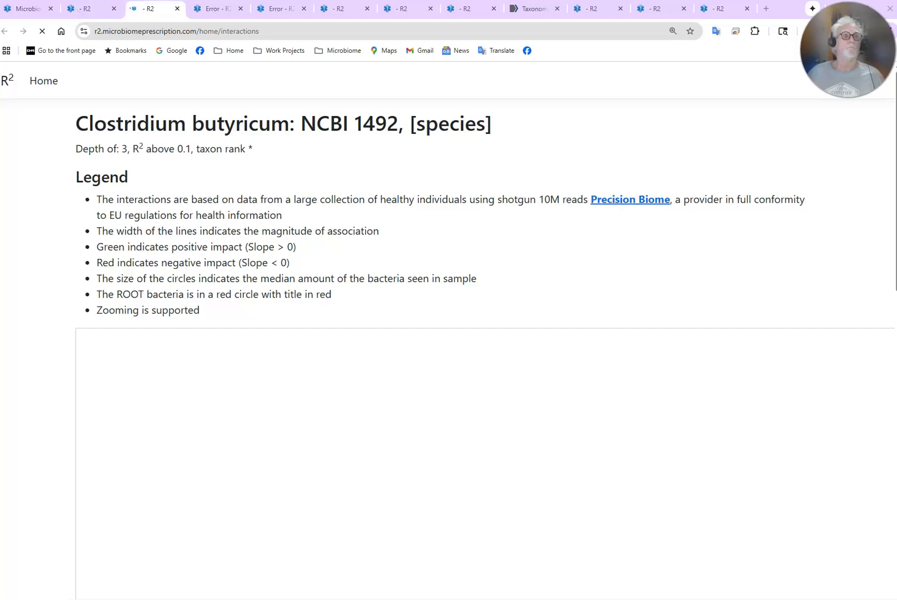
Go back to the Clostridium butyricum report and set the depth of connections to 2 and the threshold to 0.2.
click(82, 9)
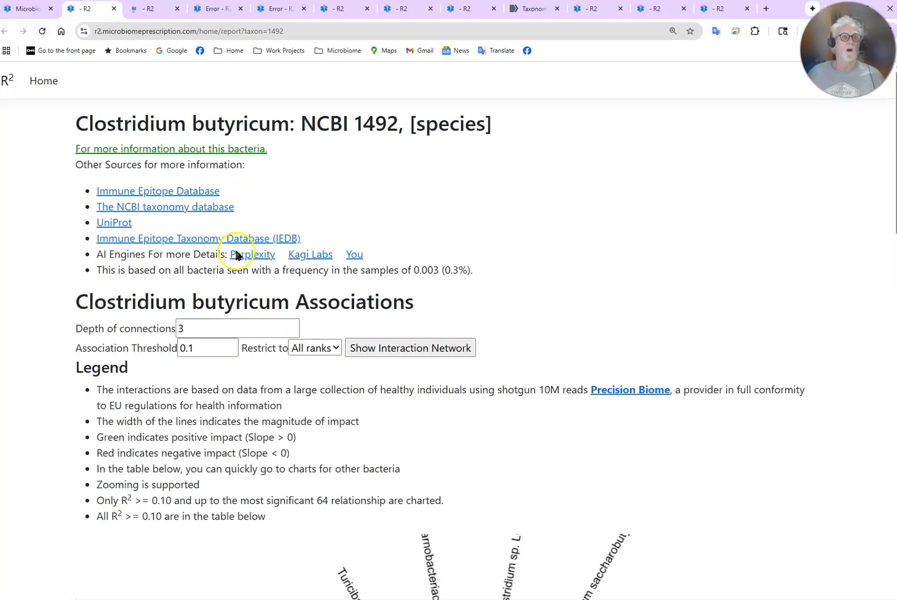
click(182, 331)
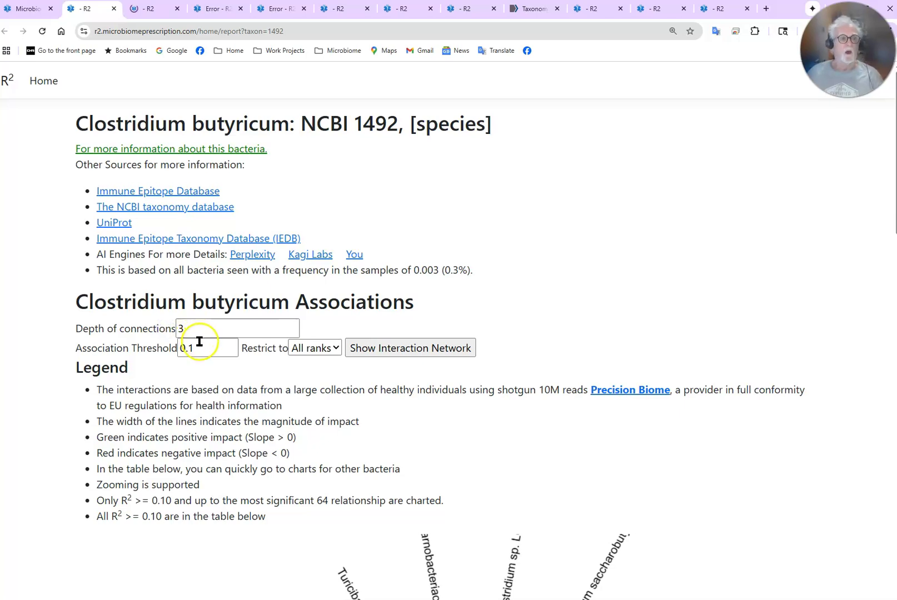
click(197, 330)
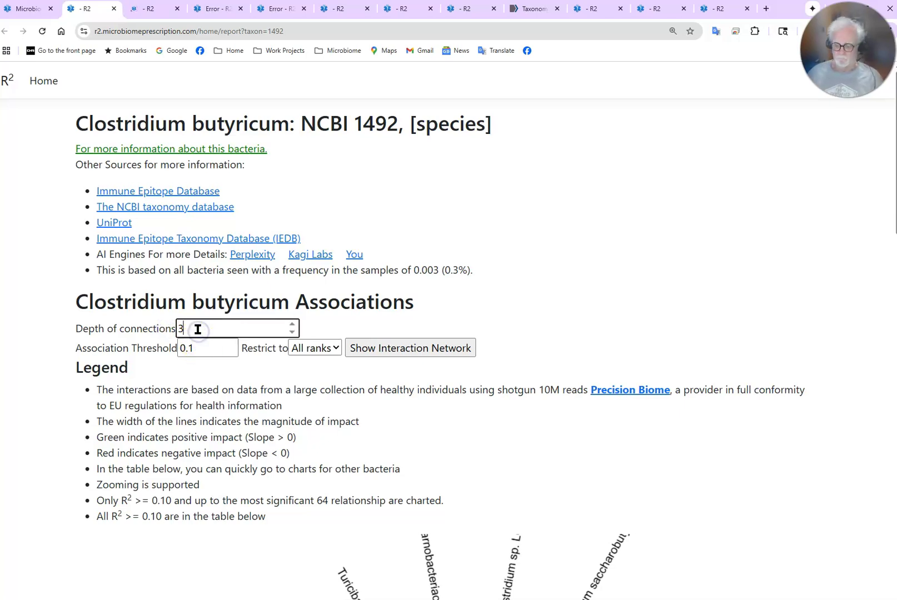
double_click(198, 329)
text(2)
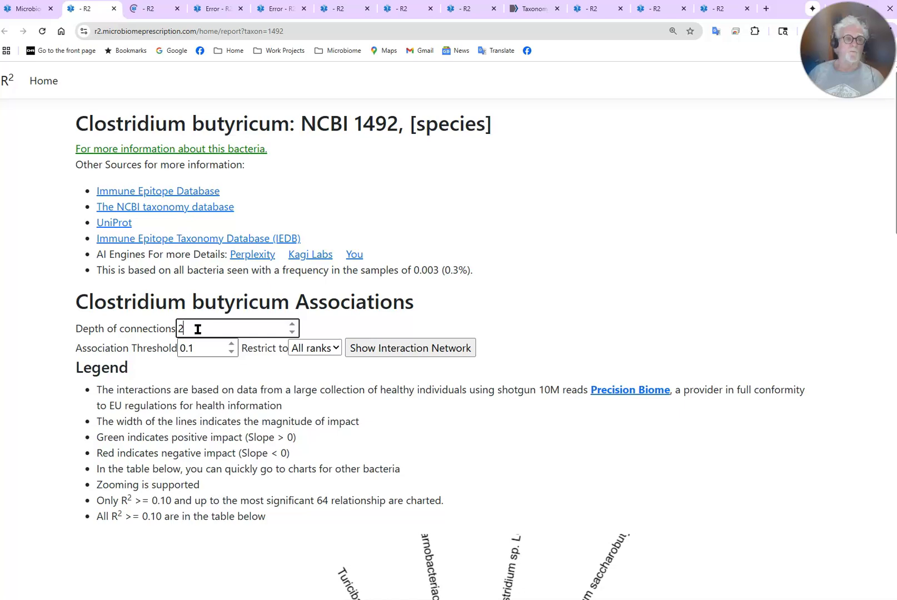
click(210, 348)
key(BackSpace)
text(2)
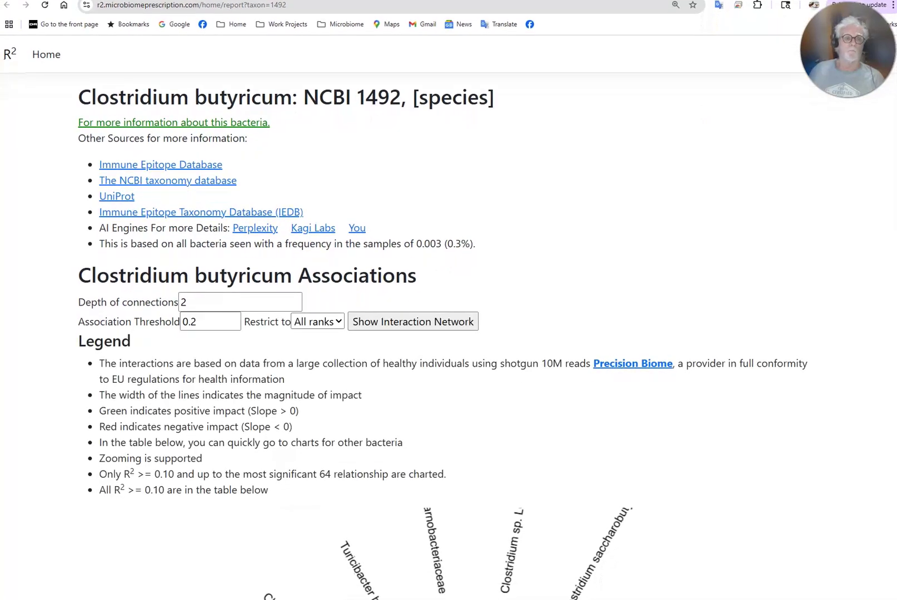
Check the R² values in the associations table, set the association threshold to 0.15 and show the interaction network.
scroll(819, 234, down, 12)
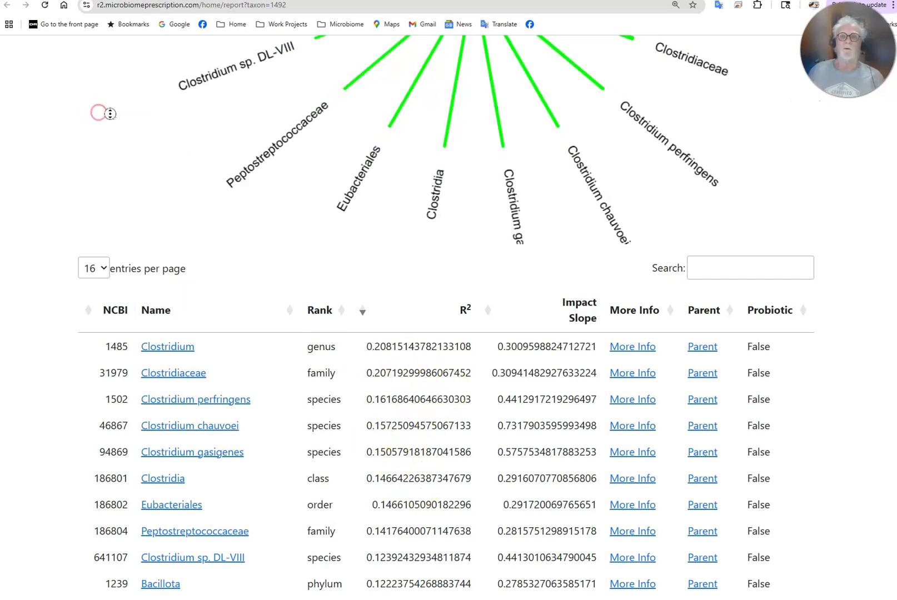
scroll(100, 110, down, 10)
scroll(854, 240, up, 10)
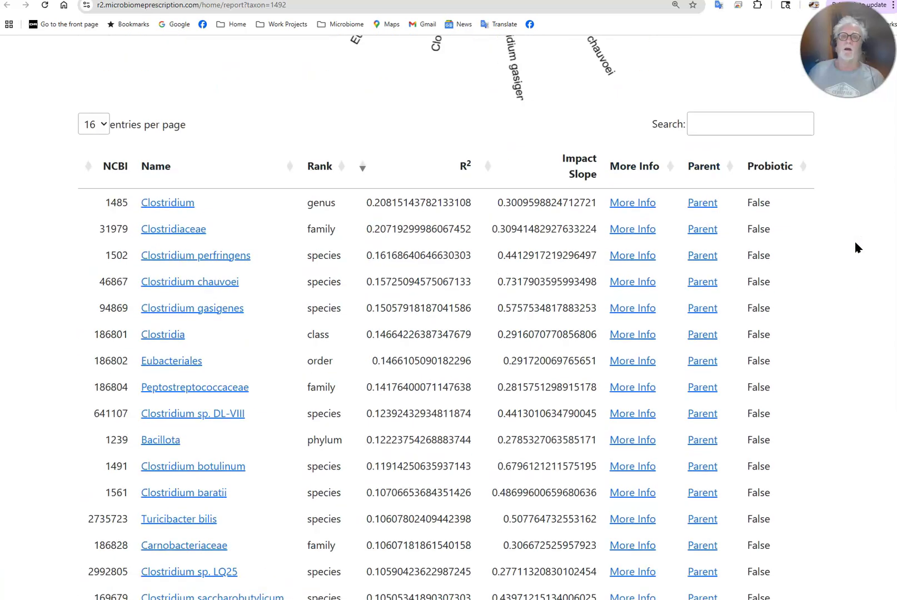
scroll(854, 247, up, 12)
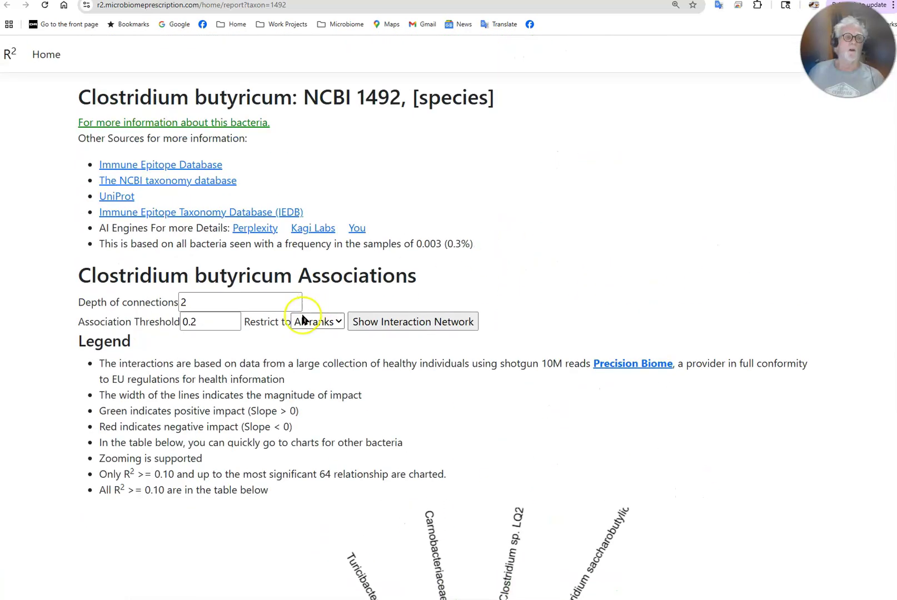
click(214, 322)
text(15)
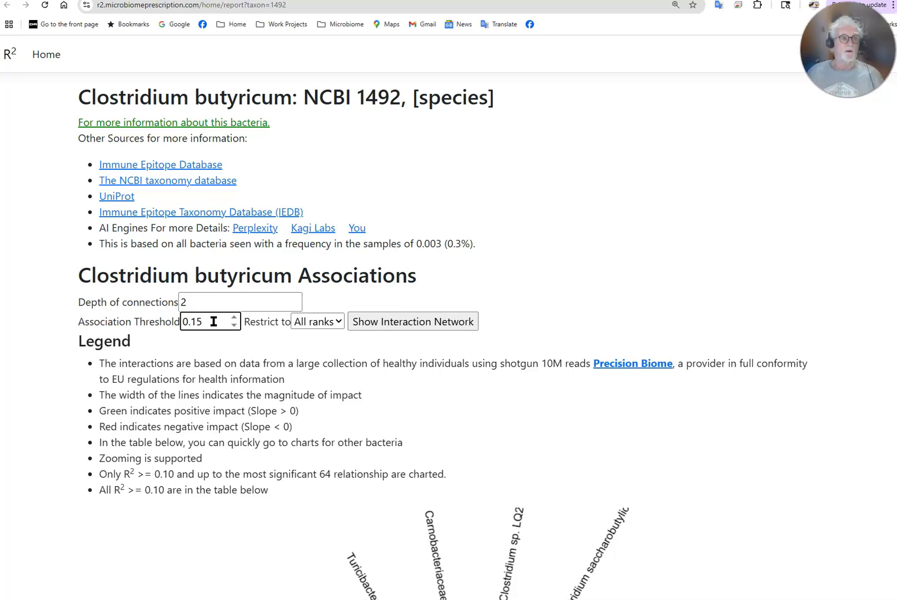
click(397, 327)
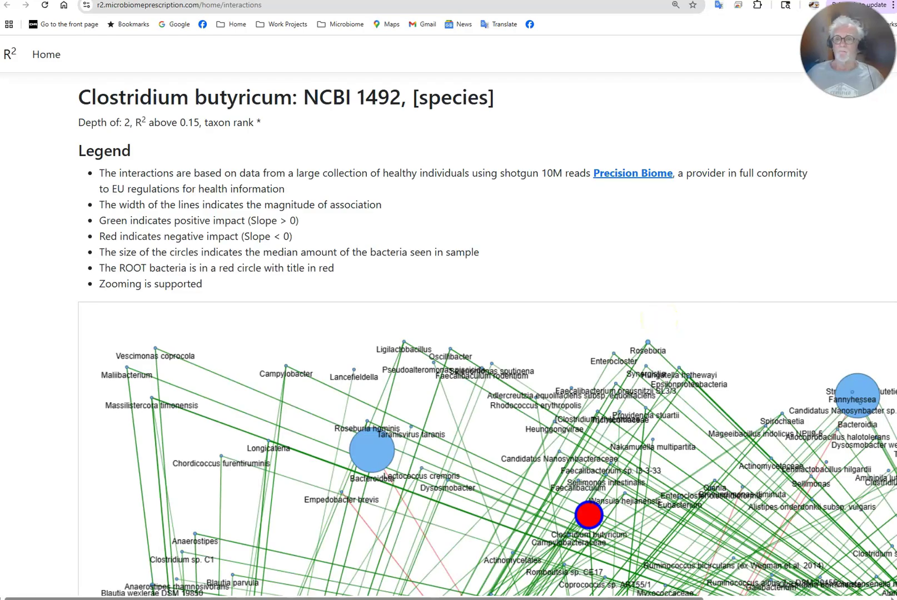
Move the Clostridium butyricum root node out to the left edge of the network to expose its links.
scroll(665, 293, down, 1)
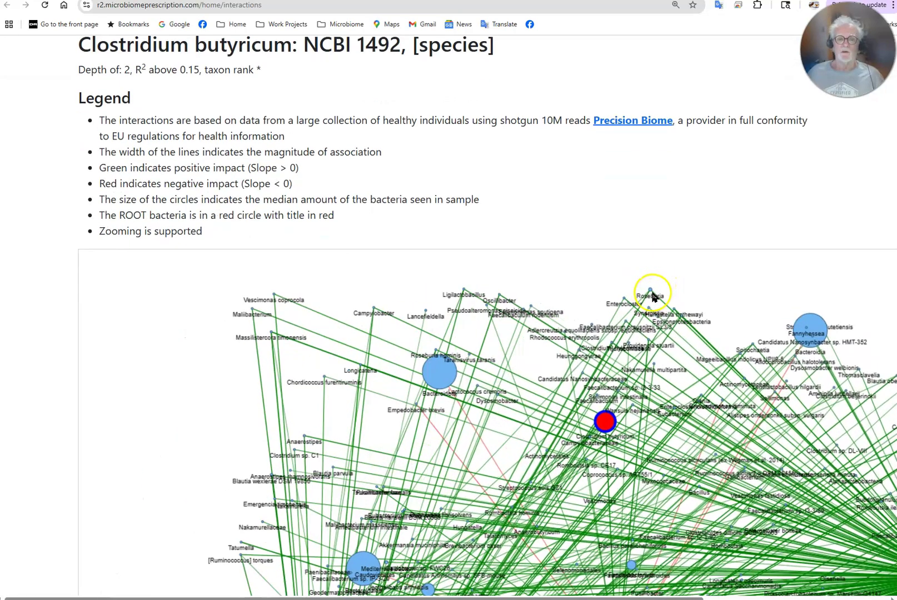
drag(703, 525, 453, 297)
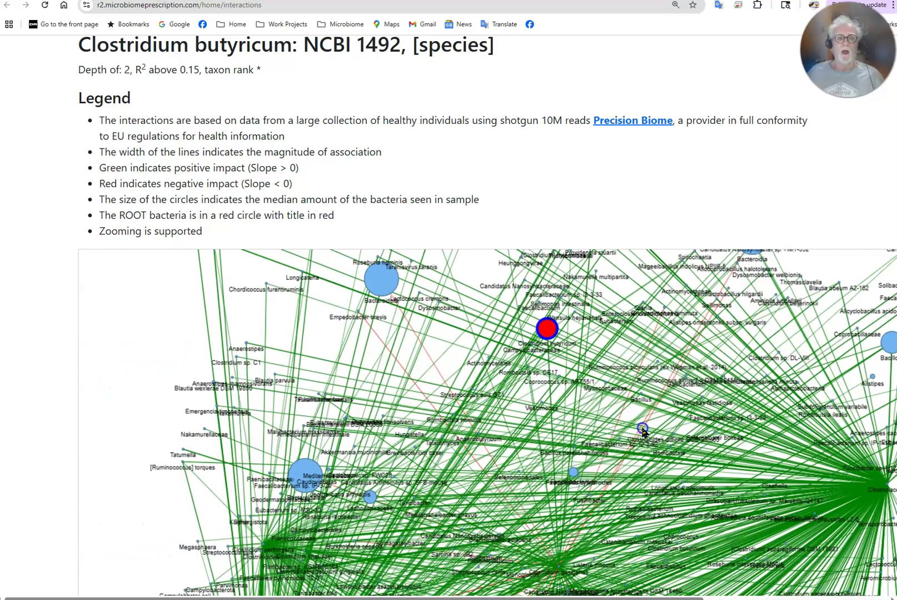
click(547, 332)
drag(550, 337, 75, 340)
click(605, 425)
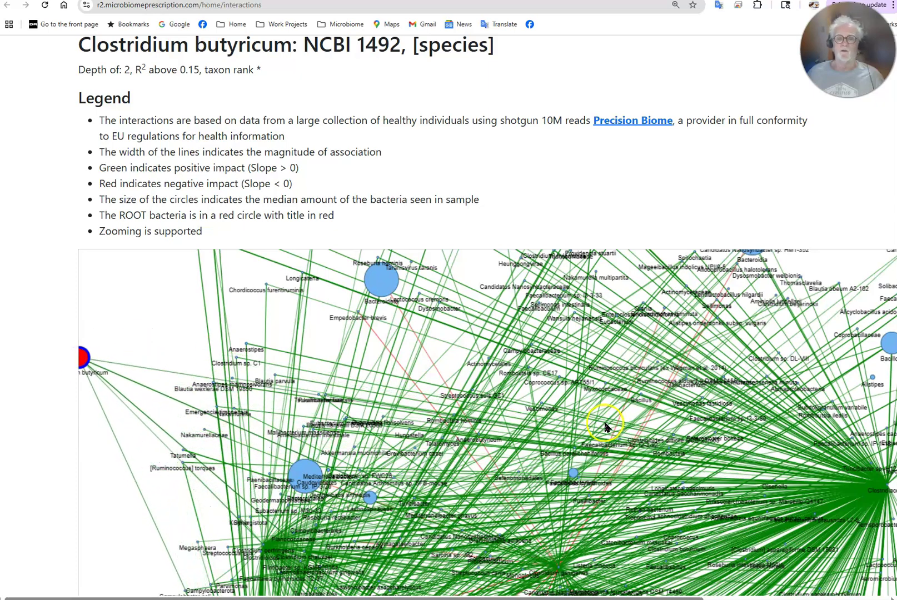